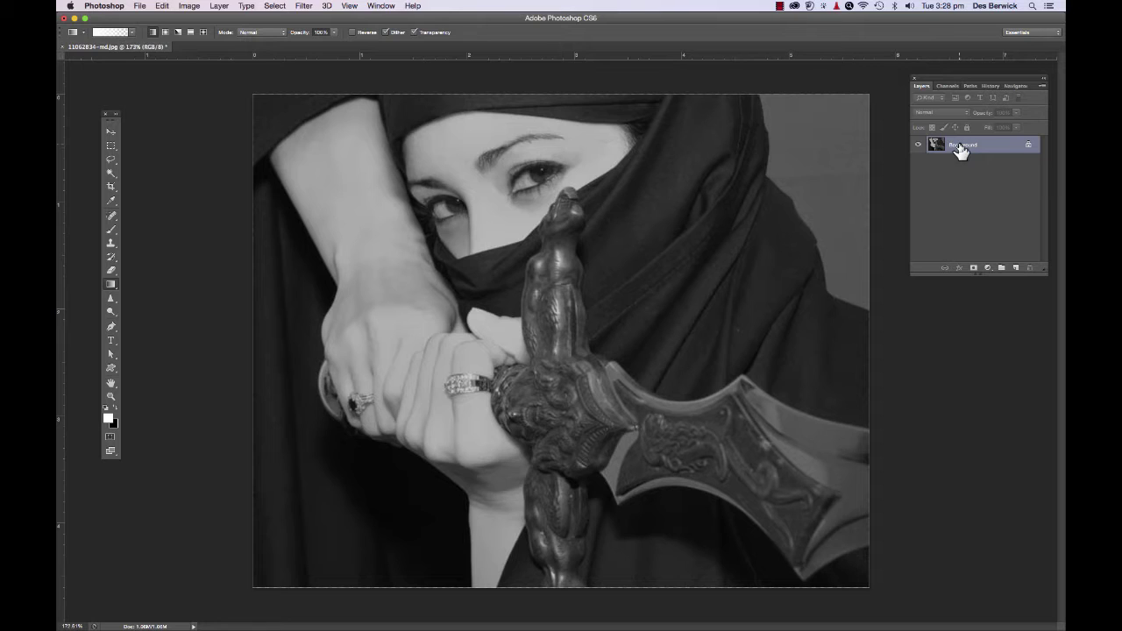
# Duplicate the Background layer and name the copy "skin".
pyautogui.press('super+j')
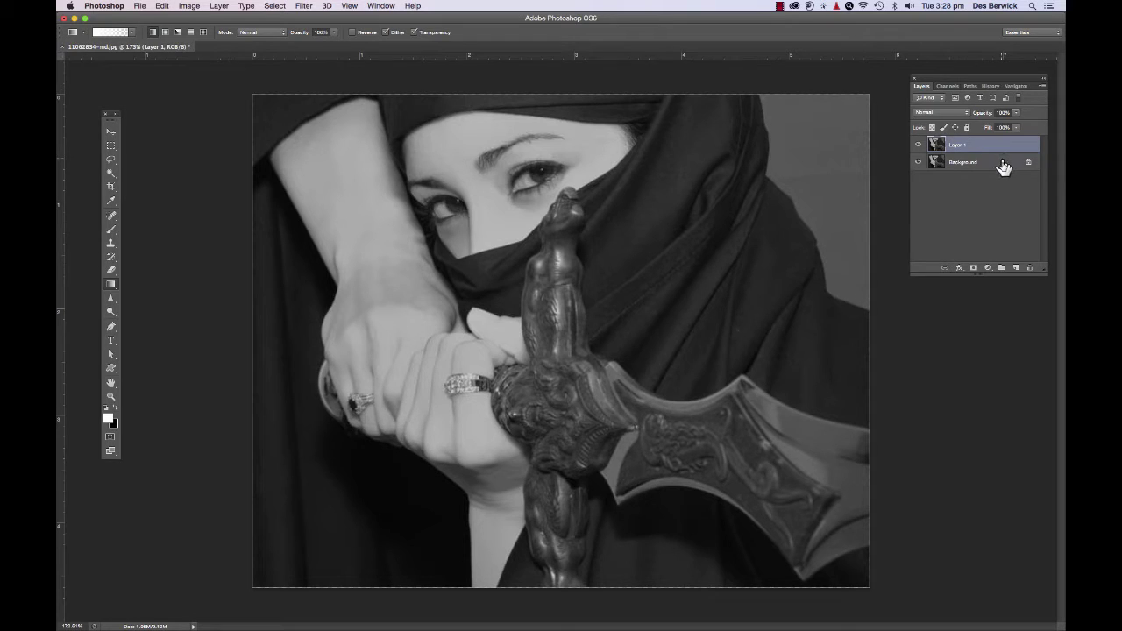
pyautogui.doubleClick(956, 146)
pyautogui.write('ad')
pyautogui.press('Return')
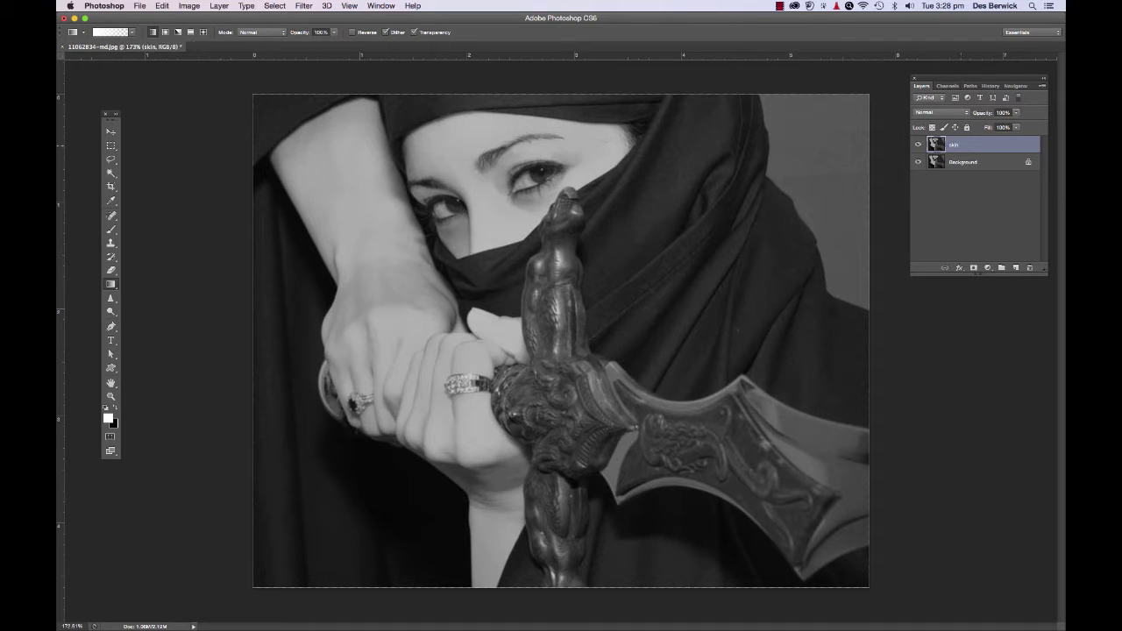
# Colorize the skin layer using Hue/Saturation with hue 38 and saturation 29.
pyautogui.click(193, 6)
pyautogui.moveTo(201, 38)
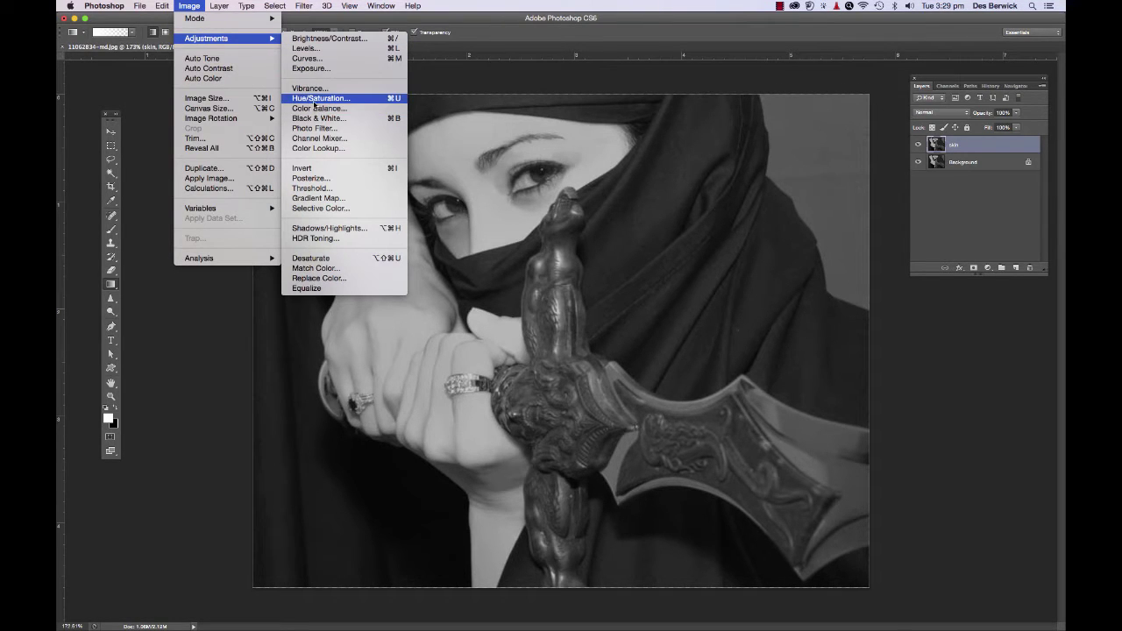
pyautogui.press('Escape')
pyautogui.press('i')
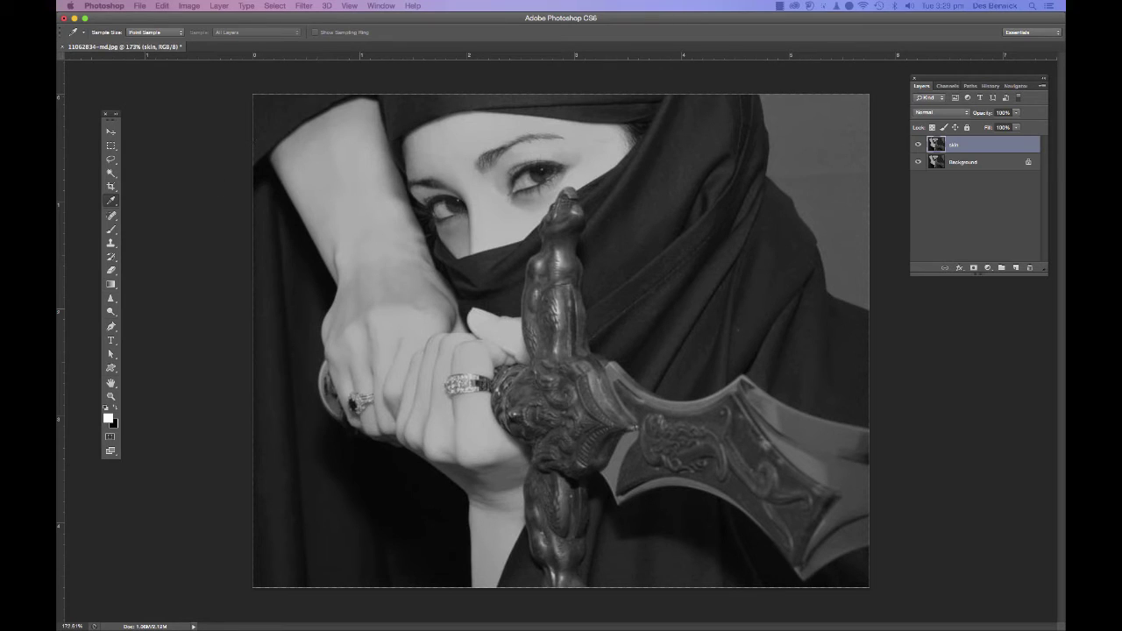
pyautogui.press('super+u')
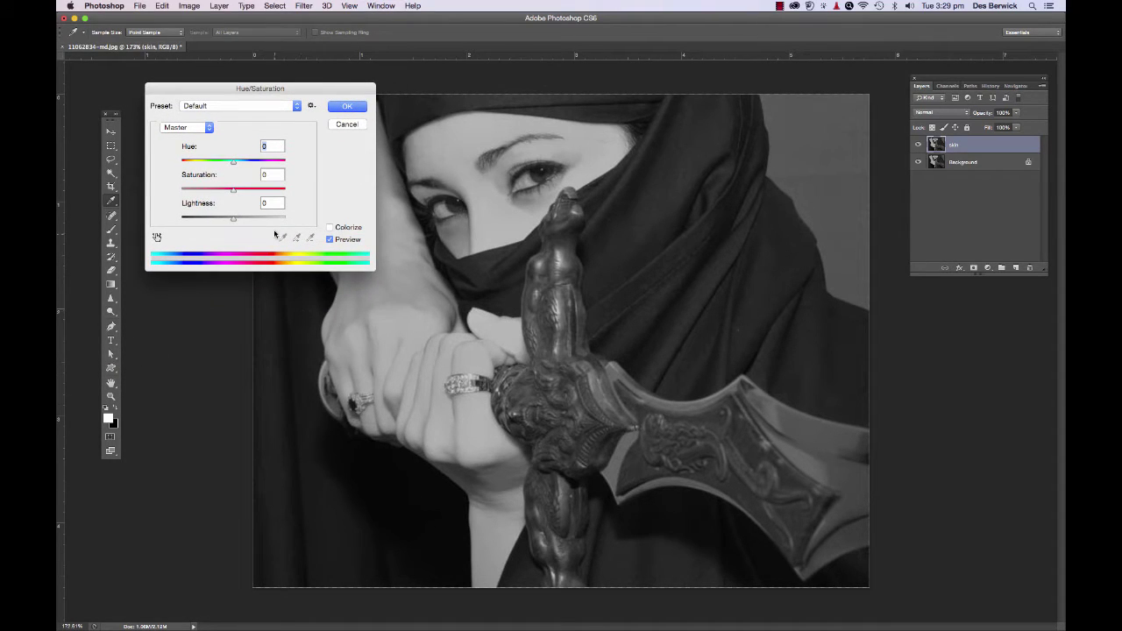
pyautogui.click(330, 228)
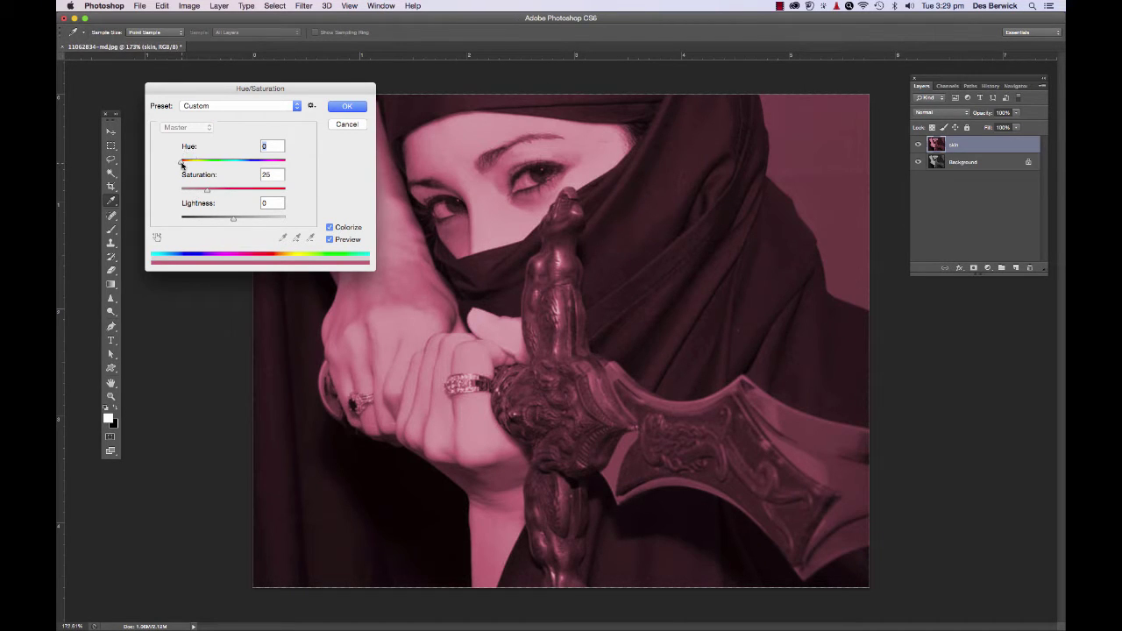
pyautogui.moveTo(180, 165); pyautogui.dragTo(184, 166)
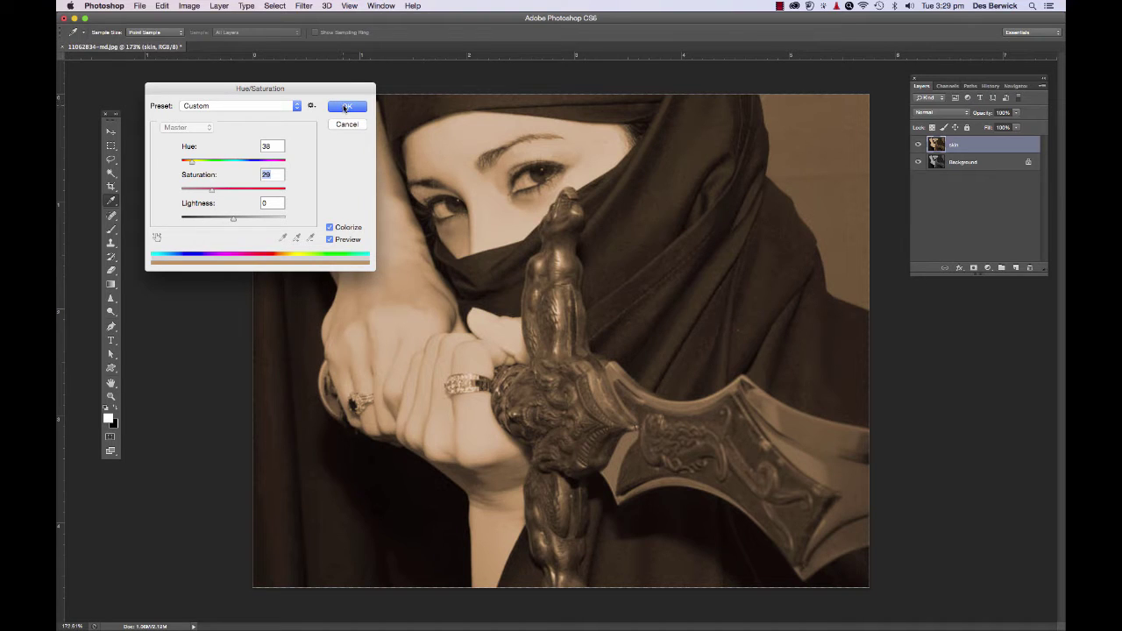
pyautogui.click(346, 107)
pyautogui.press('g')
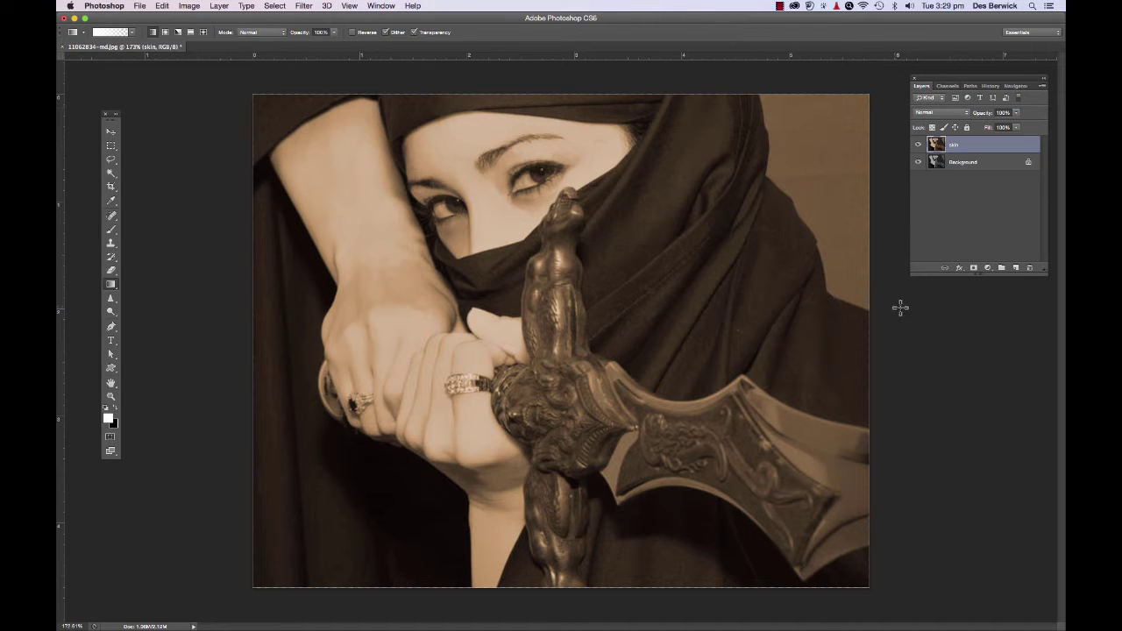
# Add a layer mask to the skin layer and invert it to black.
pyautogui.click(974, 269)
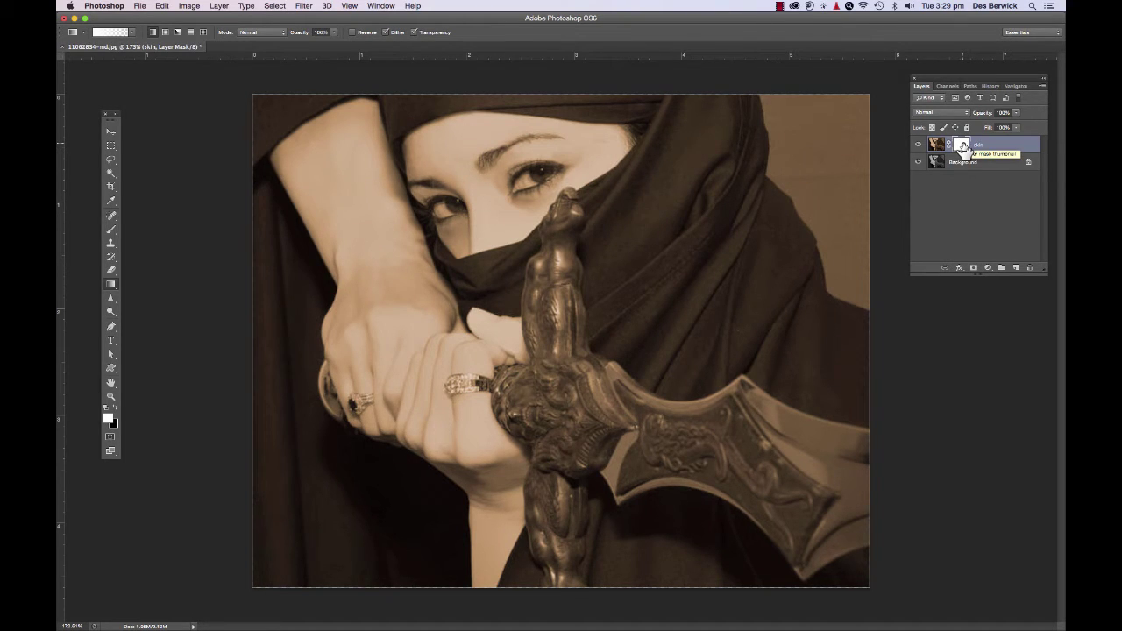
pyautogui.moveTo(963, 147); pyautogui.dragTo(964, 148)
pyautogui.press('super+i')
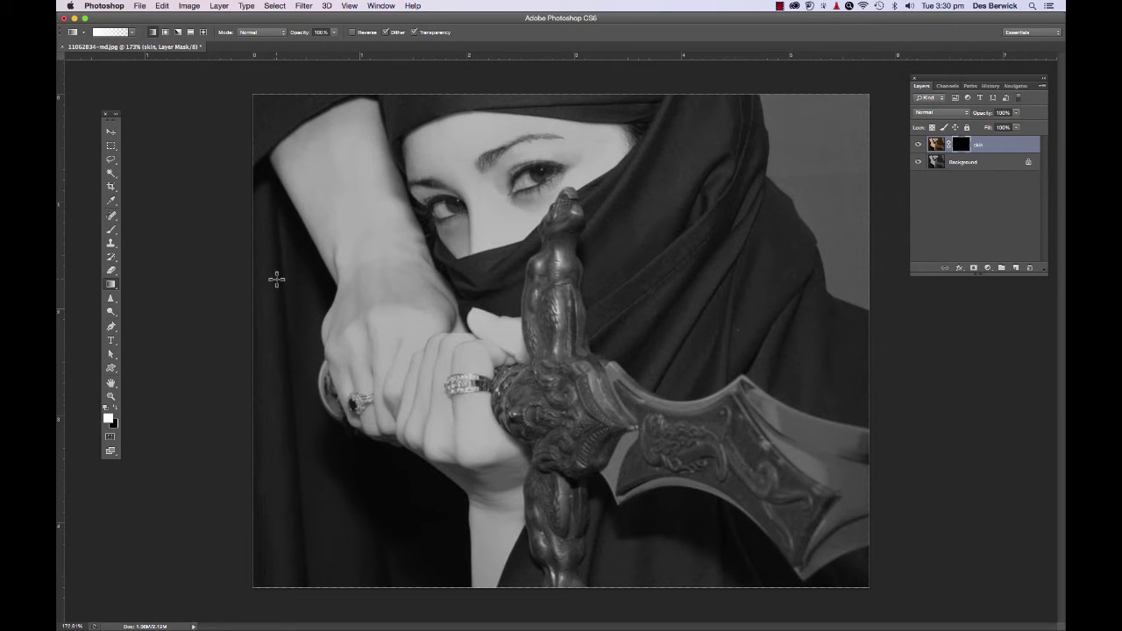
# Paint white on the skin mask with an enlarged brush over the woman's face, arms and hands.
pyautogui.click(111, 230)
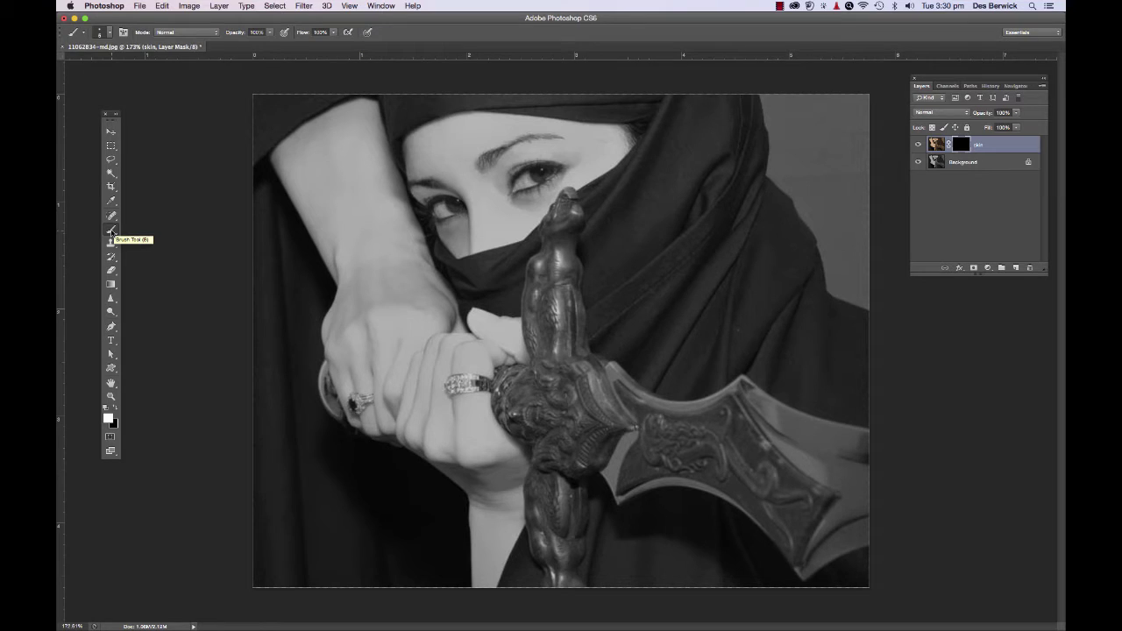
pyautogui.click(116, 409)
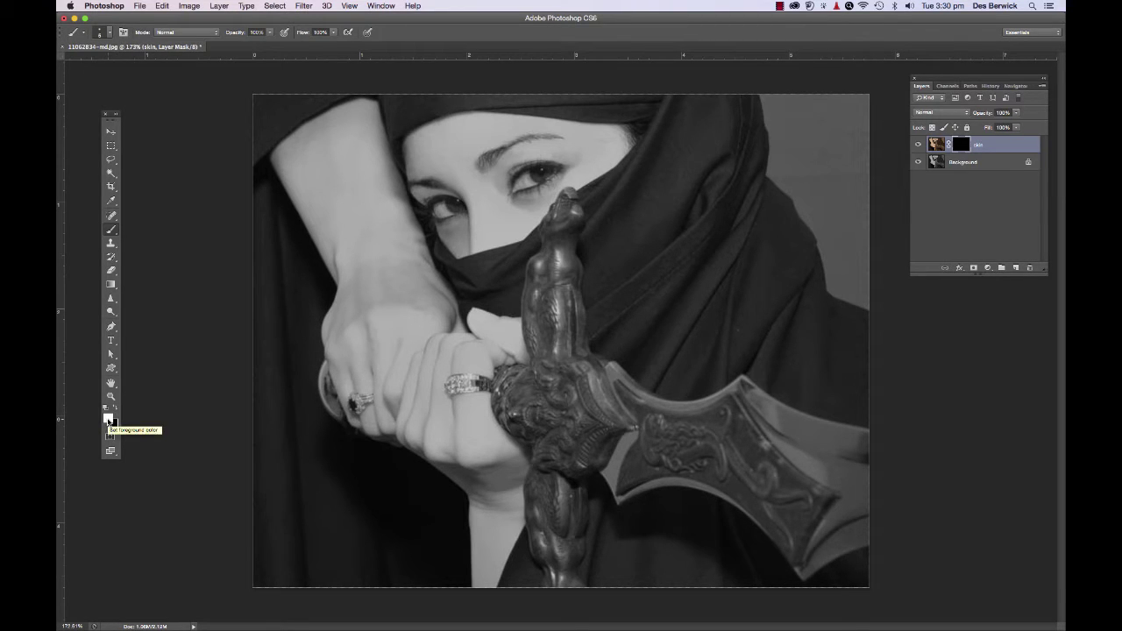
pyautogui.press('x')
pyautogui.click(111, 36)
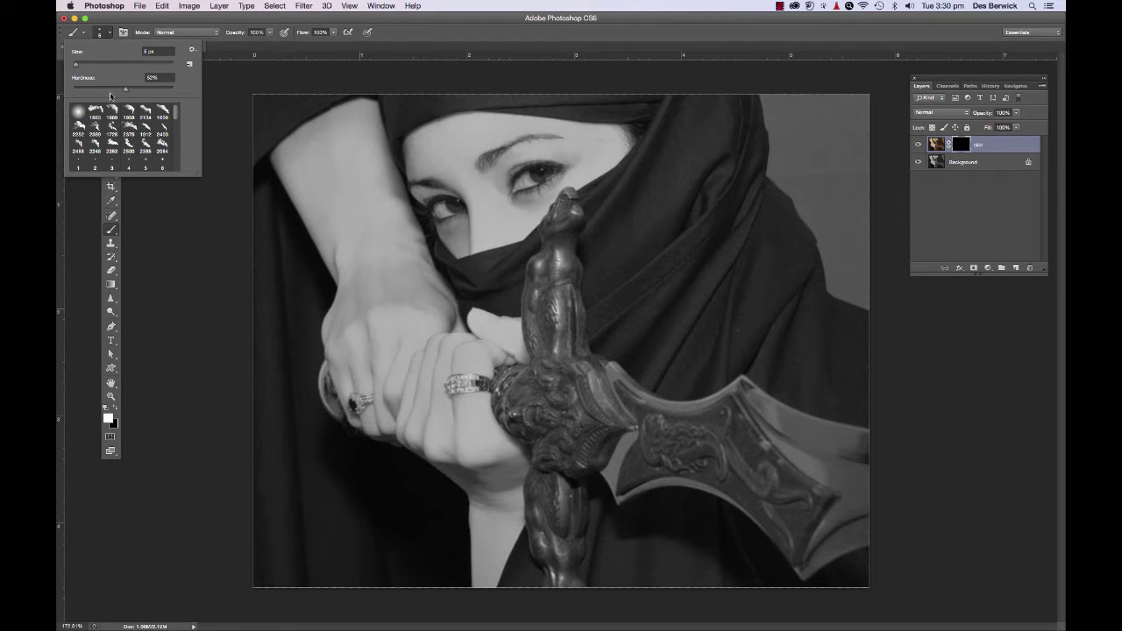
pyautogui.click(431, 44)
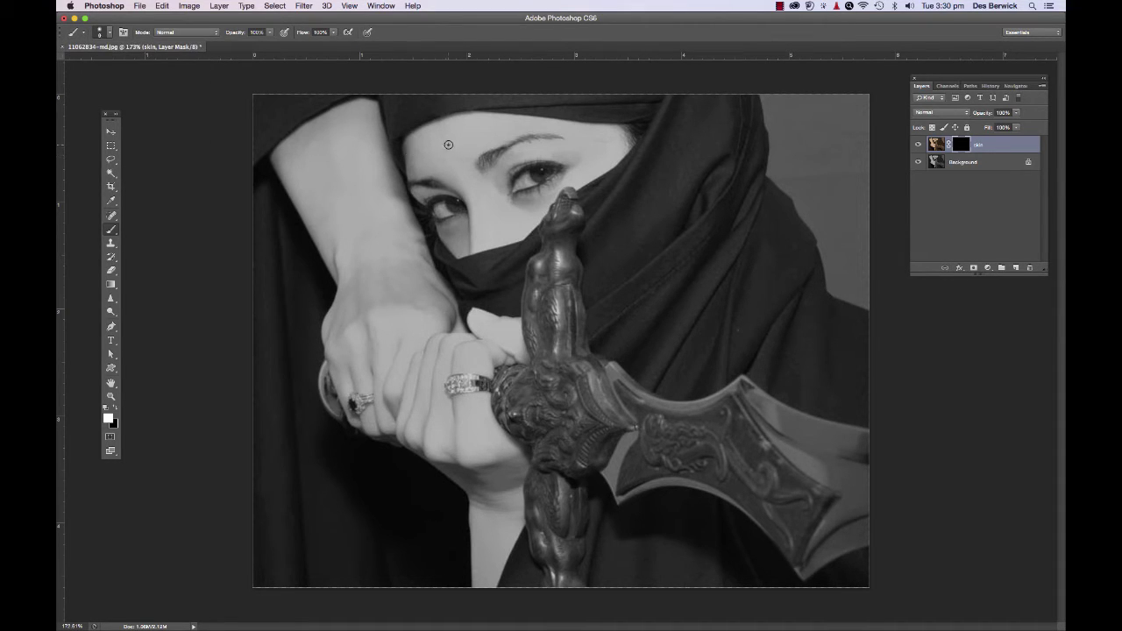
pyautogui.press(']')
pyautogui.press(']')
pyautogui.press(']')
pyautogui.moveTo(451, 150)
pyautogui.mouseDown()
pyautogui.moveTo(486, 135)
pyautogui.moveTo(412, 144)
pyautogui.moveTo(461, 119)
pyautogui.moveTo(632, 130)
pyautogui.moveTo(608, 160)
pyautogui.moveTo(590, 147)
pyautogui.moveTo(504, 156)
pyautogui.moveTo(506, 143)
pyautogui.moveTo(510, 203)
pyautogui.moveTo(496, 177)
pyautogui.moveTo(526, 203)
pyautogui.moveTo(549, 197)
pyautogui.moveTo(521, 204)
pyautogui.moveTo(592, 173)
pyautogui.moveTo(526, 229)
pyautogui.moveTo(462, 254)
pyautogui.moveTo(440, 231)
pyautogui.moveTo(459, 221)
pyautogui.moveTo(455, 232)
pyautogui.moveTo(488, 230)
pyautogui.moveTo(517, 212)
pyautogui.moveTo(418, 197)
pyautogui.moveTo(399, 166)
pyautogui.moveTo(441, 154)
pyautogui.moveTo(455, 178)
pyautogui.moveTo(486, 182)
pyautogui.moveTo(363, 153)
pyautogui.moveTo(331, 172)
pyautogui.moveTo(313, 159)
pyautogui.moveTo(346, 112)
pyautogui.moveTo(327, 117)
pyautogui.moveTo(342, 126)
pyautogui.moveTo(370, 111)
pyautogui.moveTo(407, 170)
pyautogui.moveTo(358, 186)
pyautogui.moveTo(371, 138)
pyautogui.moveTo(309, 172)
pyautogui.moveTo(289, 163)
pyautogui.moveTo(363, 238)
pyautogui.moveTo(319, 213)
pyautogui.moveTo(296, 178)
pyautogui.moveTo(349, 225)
pyautogui.moveTo(311, 213)
pyautogui.moveTo(343, 260)
pyautogui.moveTo(328, 240)
pyautogui.moveTo(343, 234)
pyautogui.moveTo(339, 185)
pyautogui.moveTo(386, 266)
pyautogui.moveTo(400, 228)
pyautogui.moveTo(348, 159)
pyautogui.moveTo(431, 301)
pyautogui.moveTo(453, 318)
pyautogui.moveTo(404, 301)
pyautogui.moveTo(348, 313)
pyautogui.moveTo(338, 333)
pyautogui.moveTo(341, 321)
pyautogui.moveTo(346, 385)
pyautogui.moveTo(338, 363)
pyautogui.moveTo(360, 405)
pyautogui.moveTo(380, 413)
pyautogui.moveTo(351, 378)
pyautogui.moveTo(495, 343)
pyautogui.moveTo(488, 372)
pyautogui.moveTo(518, 355)
pyautogui.moveTo(511, 325)
pyautogui.moveTo(458, 330)
pyautogui.moveTo(394, 298)
pyautogui.moveTo(421, 282)
pyautogui.moveTo(409, 258)
pyautogui.moveTo(471, 371)
pyautogui.moveTo(454, 441)
pyautogui.moveTo(383, 431)
pyautogui.moveTo(458, 451)
pyautogui.moveTo(454, 461)
pyautogui.moveTo(426, 401)
pyautogui.moveTo(476, 447)
pyautogui.moveTo(494, 439)
pyautogui.moveTo(522, 469)
pyautogui.moveTo(501, 529)
pyautogui.moveTo(482, 511)
pyautogui.moveTo(473, 578)
pyautogui.moveTo(481, 541)
pyautogui.mouseUp()
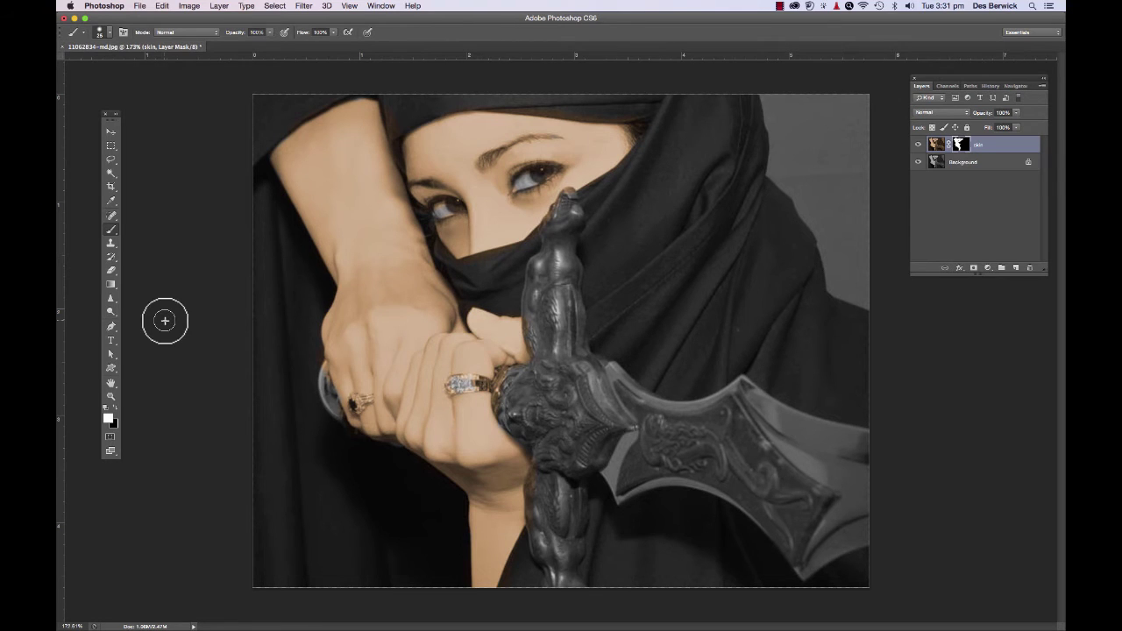
# Paint black on the skin mask with a smaller brush to remove the tint from the sword hilt and the wide ring.
pyautogui.press('super+equal')
pyautogui.press('super+equal')
pyautogui.press('super+equal')
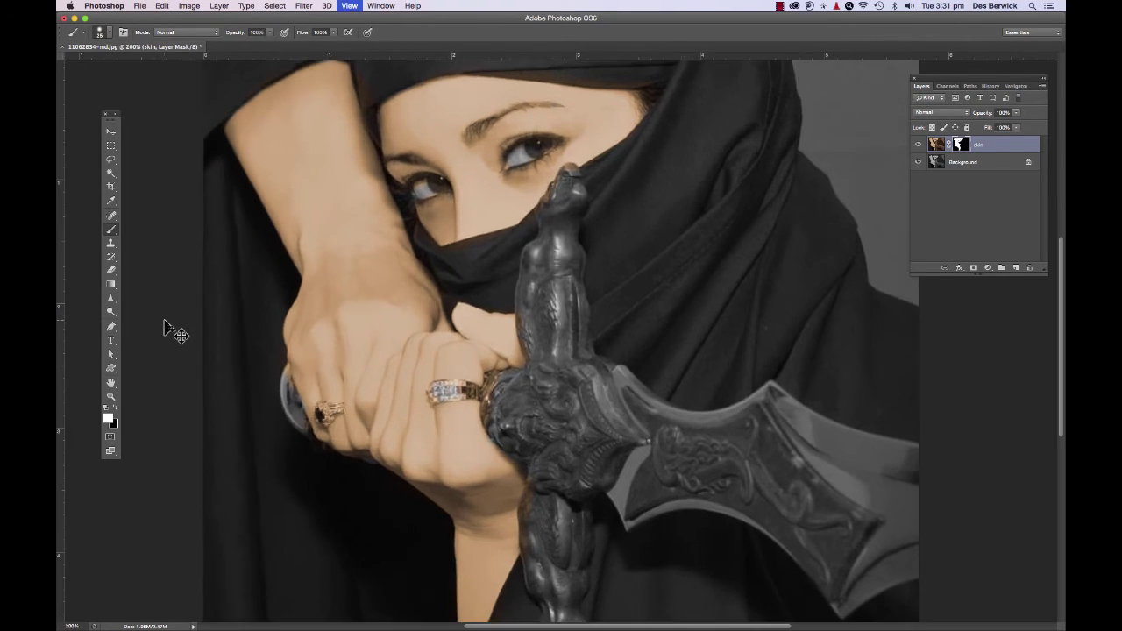
pyautogui.press('super+equal')
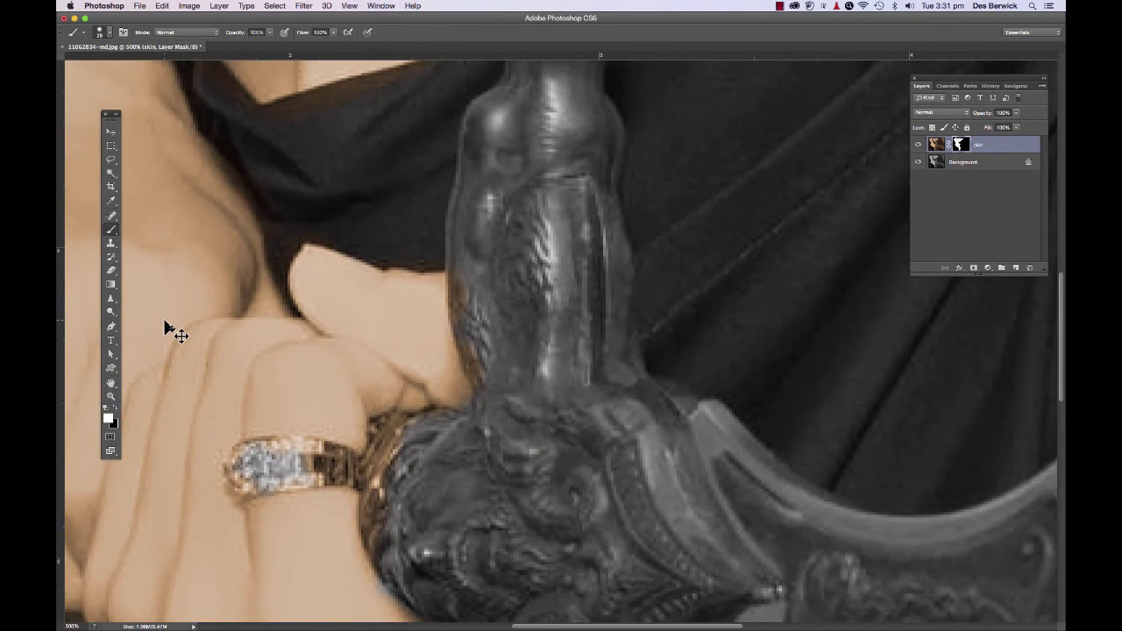
pyautogui.moveTo(451, 371)
pyautogui.mouseDown()
pyautogui.moveTo(375, 476)
pyautogui.moveTo(451, 423)
pyautogui.moveTo(566, 411)
pyautogui.moveTo(498, 430)
pyautogui.mouseUp()
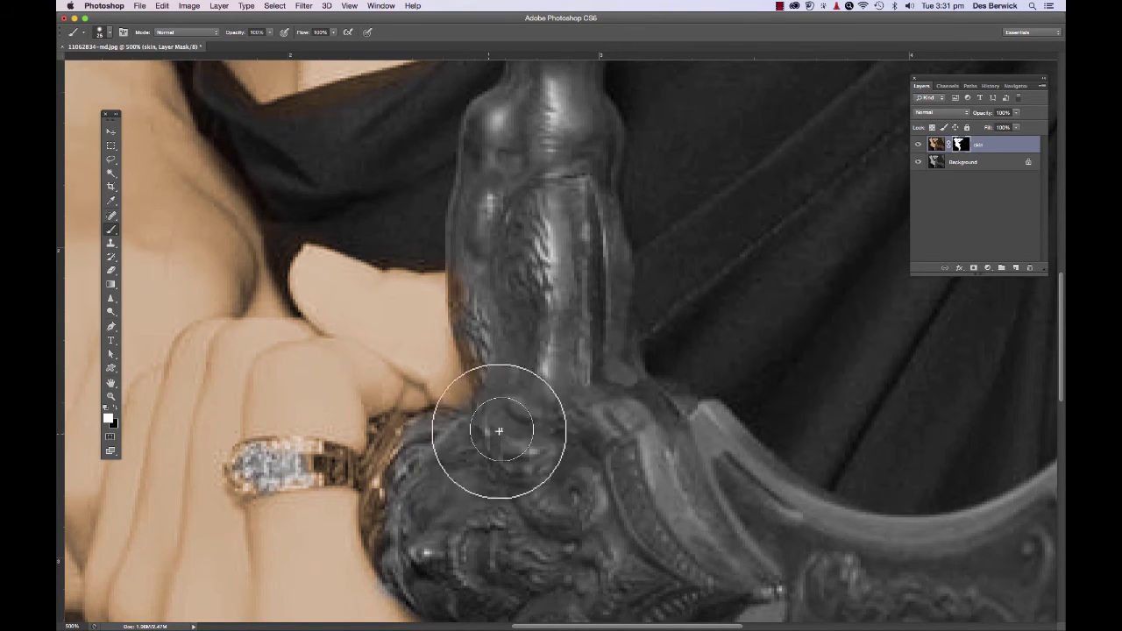
pyautogui.click(115, 410)
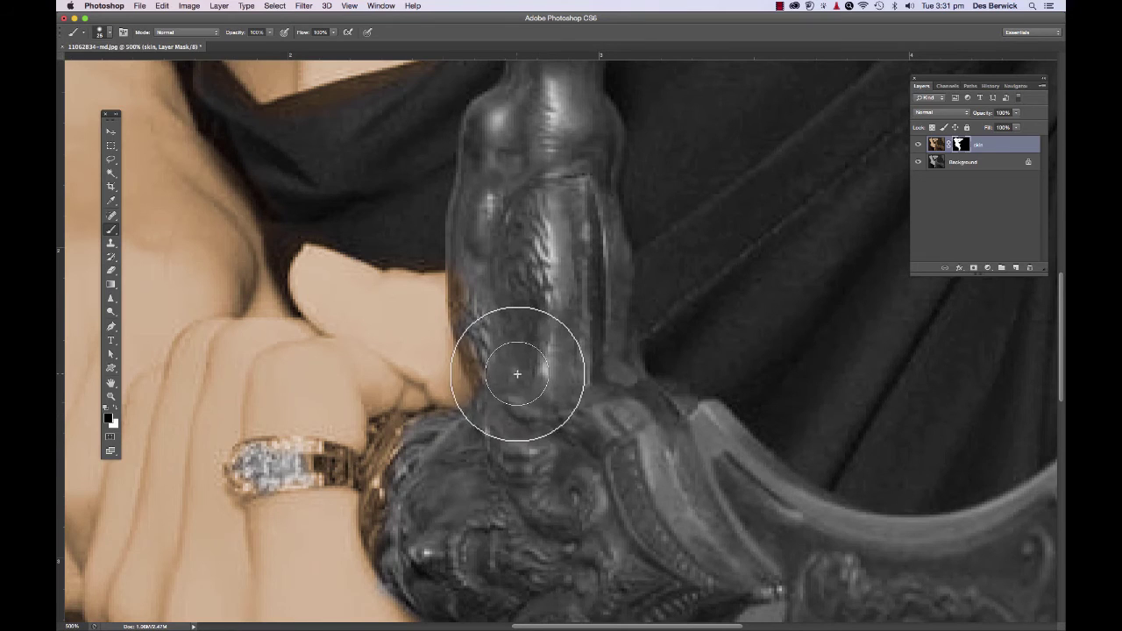
pyautogui.press('[')
pyautogui.press('[')
pyautogui.press('[')
pyautogui.press('[')
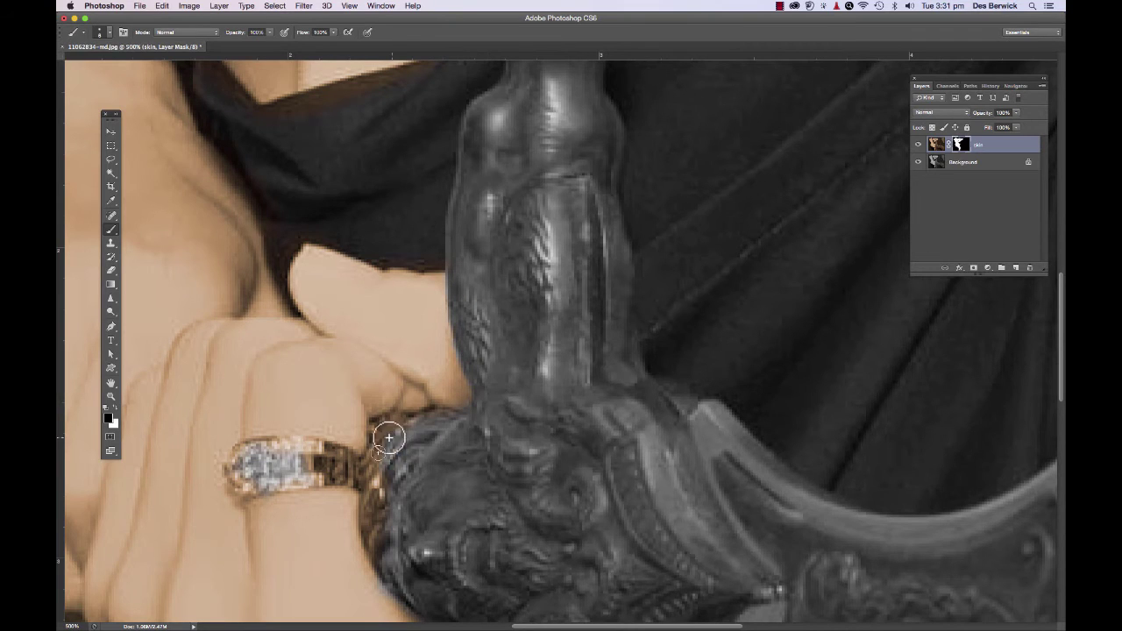
pyautogui.moveTo(389, 437)
pyautogui.mouseDown()
pyautogui.moveTo(375, 426)
pyautogui.moveTo(378, 442)
pyautogui.mouseUp()
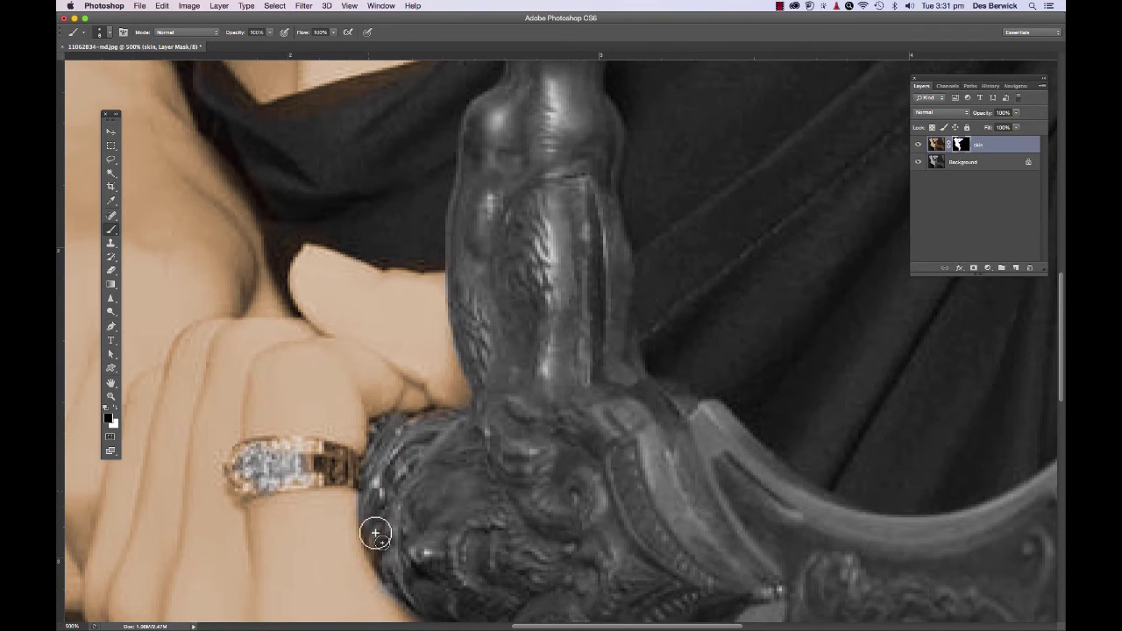
pyautogui.moveTo(263, 452)
pyautogui.mouseDown()
pyautogui.moveTo(357, 474)
pyautogui.moveTo(241, 490)
pyautogui.moveTo(224, 485)
pyautogui.moveTo(222, 465)
pyautogui.moveTo(248, 445)
pyautogui.moveTo(349, 456)
pyautogui.moveTo(256, 477)
pyautogui.moveTo(282, 479)
pyautogui.mouseUp()
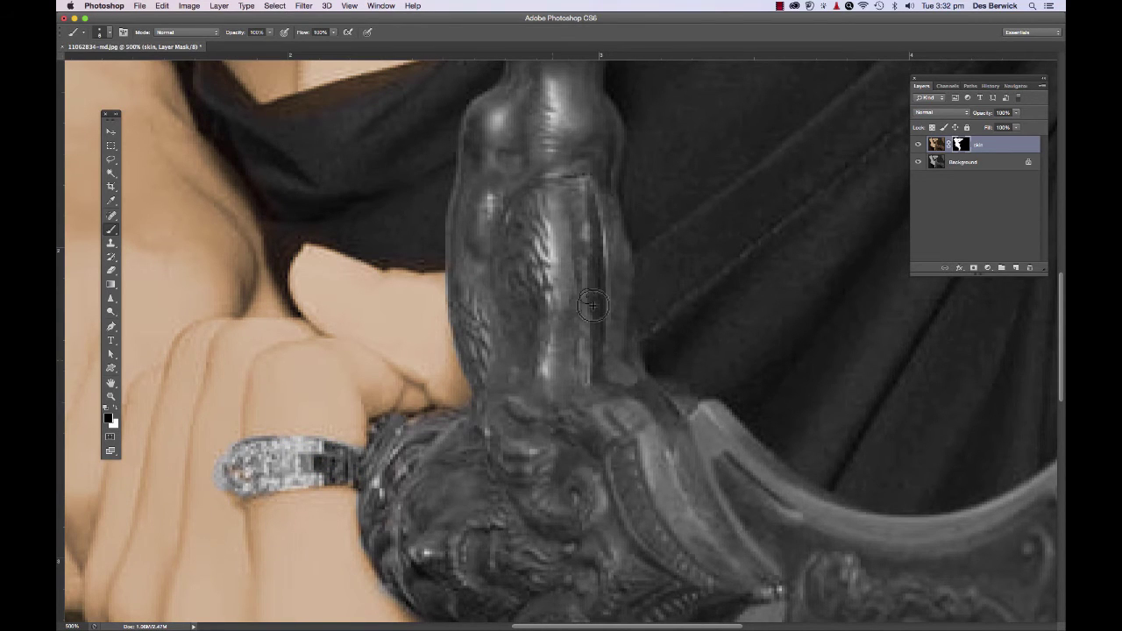
# Paint black on the skin mask along the veil and headscarf edges around the face to clear the spilled tint.
pyautogui.moveTo(574, 350)
pyautogui.mouseDown()
pyautogui.moveTo(534, 301)
pyautogui.moveTo(500, 514)
pyautogui.mouseUp()
pyautogui.moveTo(426, 309)
pyautogui.mouseDown()
pyautogui.moveTo(511, 191)
pyautogui.moveTo(529, 188)
pyautogui.moveTo(473, 236)
pyautogui.moveTo(398, 276)
pyautogui.moveTo(413, 273)
pyautogui.moveTo(409, 262)
pyautogui.moveTo(462, 237)
pyautogui.moveTo(412, 302)
pyautogui.moveTo(445, 302)
pyautogui.moveTo(403, 338)
pyautogui.mouseUp()
pyautogui.press('x')
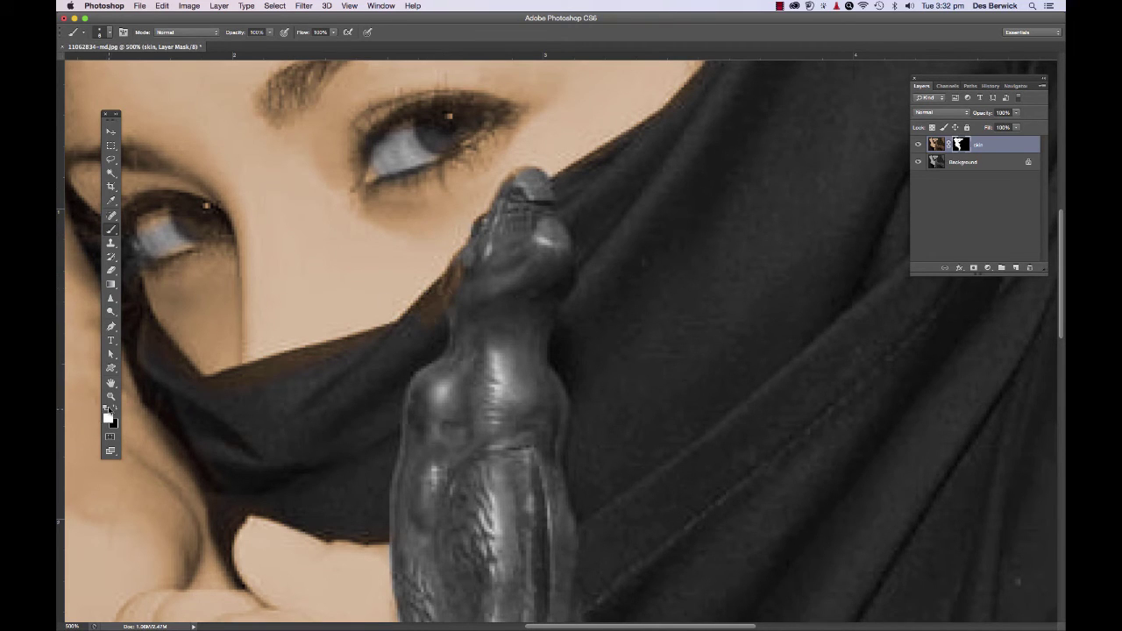
pyautogui.click(115, 411)
pyautogui.moveTo(456, 270)
pyautogui.mouseDown()
pyautogui.moveTo(401, 334)
pyautogui.moveTo(251, 399)
pyautogui.moveTo(227, 393)
pyautogui.moveTo(264, 369)
pyautogui.mouseUp()
pyautogui.moveTo(208, 394)
pyautogui.mouseDown()
pyautogui.moveTo(157, 377)
pyautogui.moveTo(178, 378)
pyautogui.moveTo(159, 365)
pyautogui.moveTo(238, 419)
pyautogui.moveTo(213, 436)
pyautogui.moveTo(234, 459)
pyautogui.moveTo(239, 498)
pyautogui.moveTo(223, 526)
pyautogui.moveTo(224, 514)
pyautogui.moveTo(261, 503)
pyautogui.mouseUp()
pyautogui.moveTo(724, 236); pyautogui.dragTo(701, 185)
pyautogui.moveTo(773, 176); pyautogui.dragTo(632, 409)
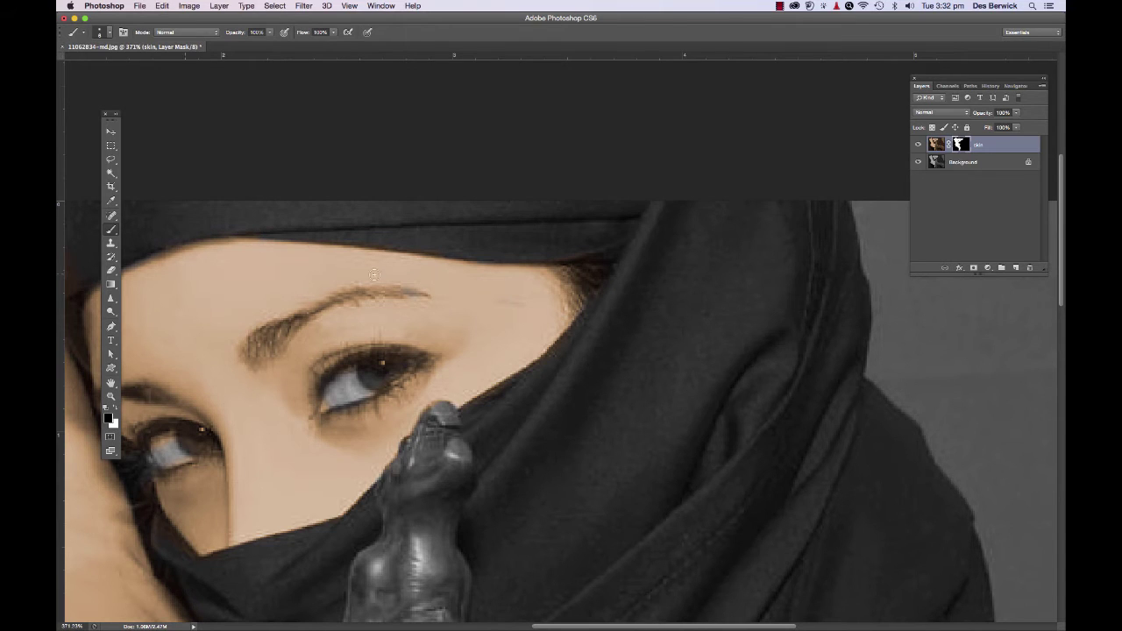
# Mask the skin tint off the smaller ring and the lower sword handle beside the wrist.
pyautogui.hscroll(-5, 879, 368)
pyautogui.scroll(2, 862, 389)
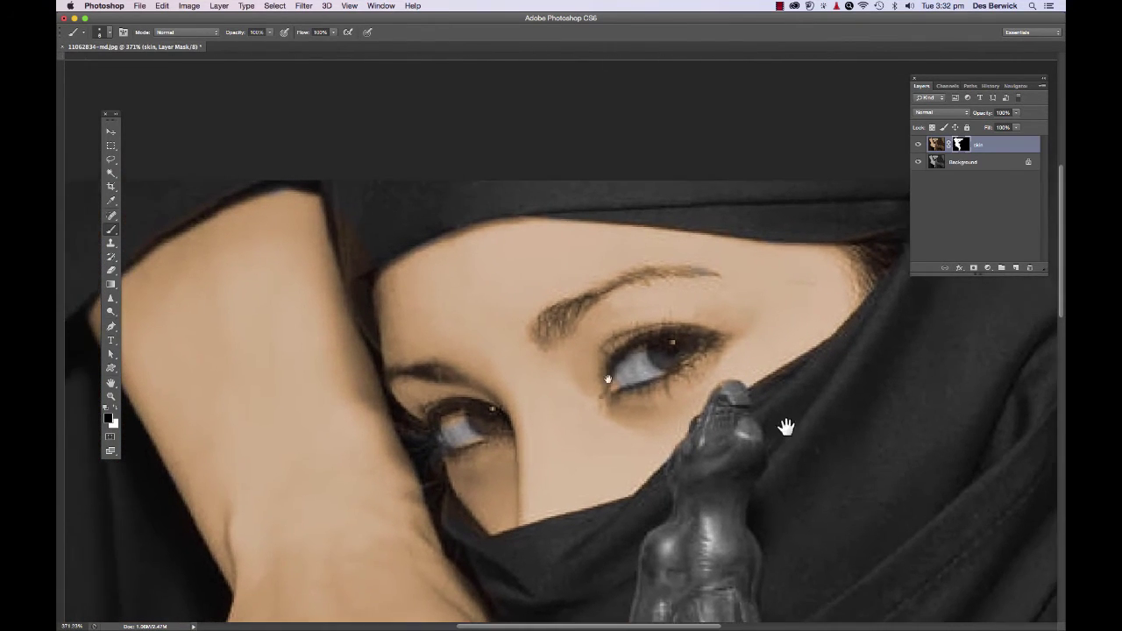
pyautogui.press('super+r')
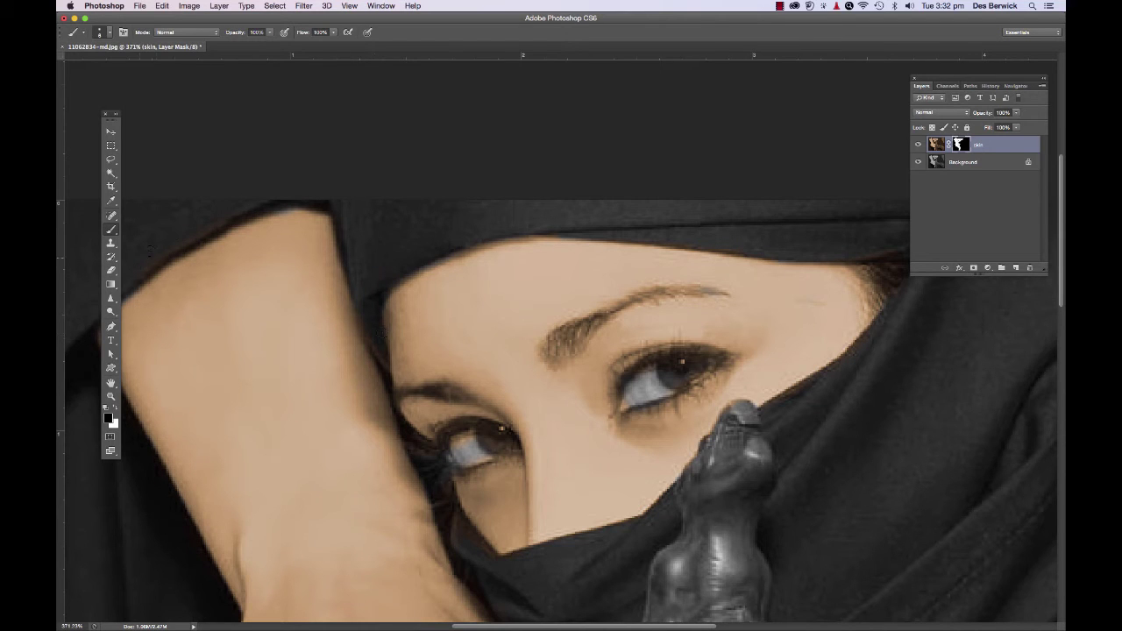
pyautogui.scroll(-5, 113, 488)
pyautogui.hscroll(4, 113, 489)
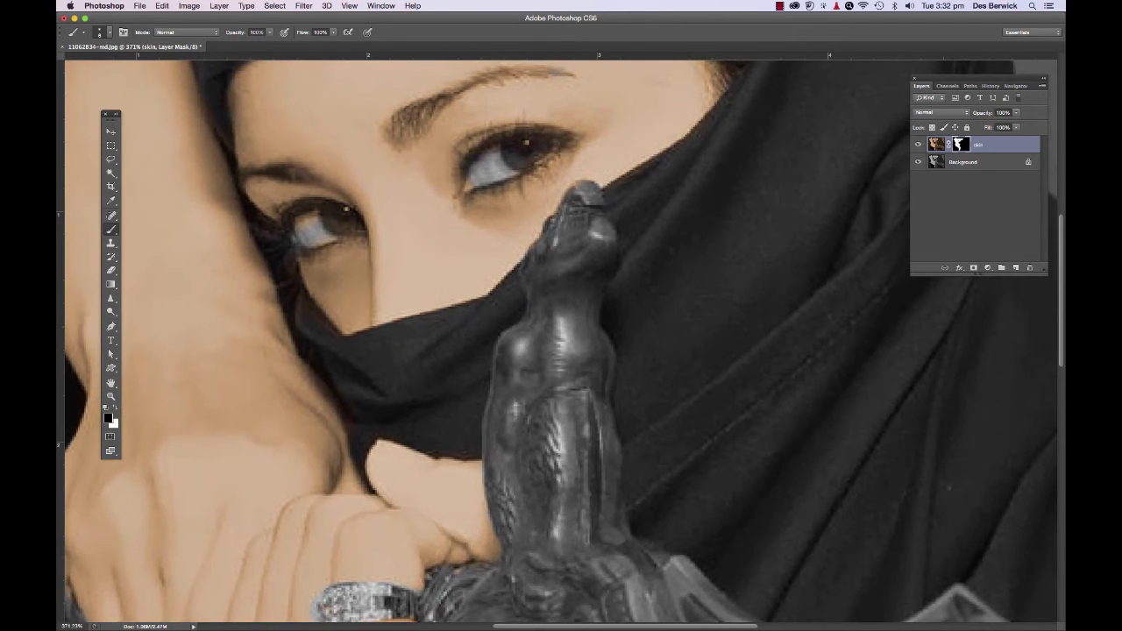
pyautogui.scroll(-5, 509, 363)
pyautogui.hscroll(-4, 508, 363)
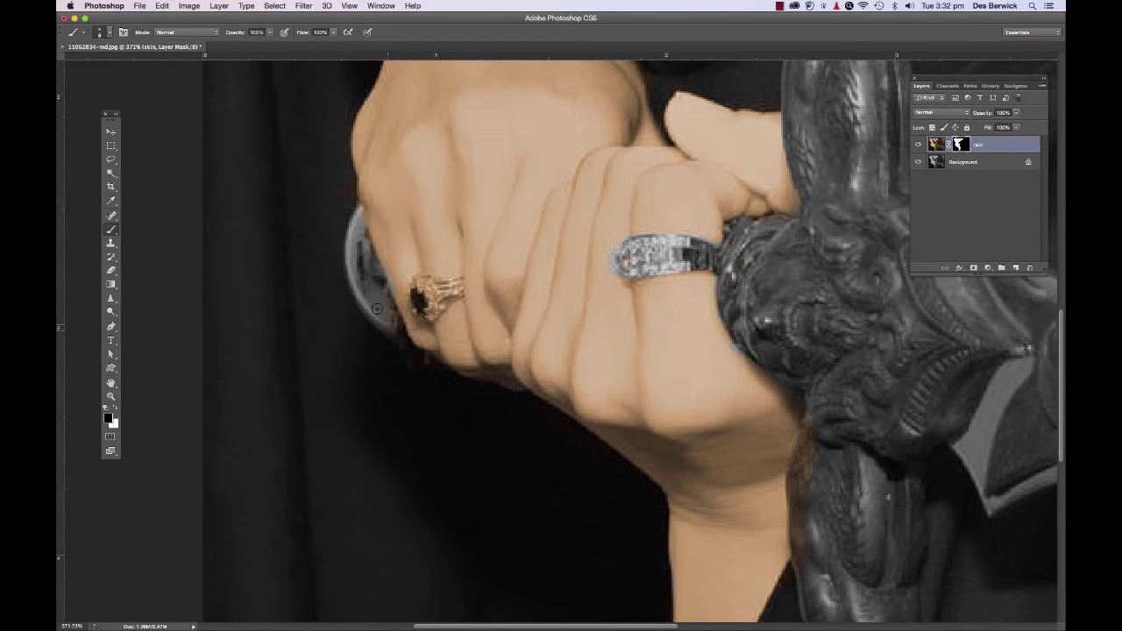
pyautogui.moveTo(438, 287)
pyautogui.mouseDown()
pyautogui.moveTo(424, 289)
pyautogui.moveTo(453, 288)
pyautogui.moveTo(436, 311)
pyautogui.moveTo(439, 300)
pyautogui.mouseUp()
pyautogui.moveTo(792, 466); pyautogui.dragTo(802, 520)
pyautogui.press('space')
pyautogui.moveTo(468, 478); pyautogui.dragTo(335, 403)
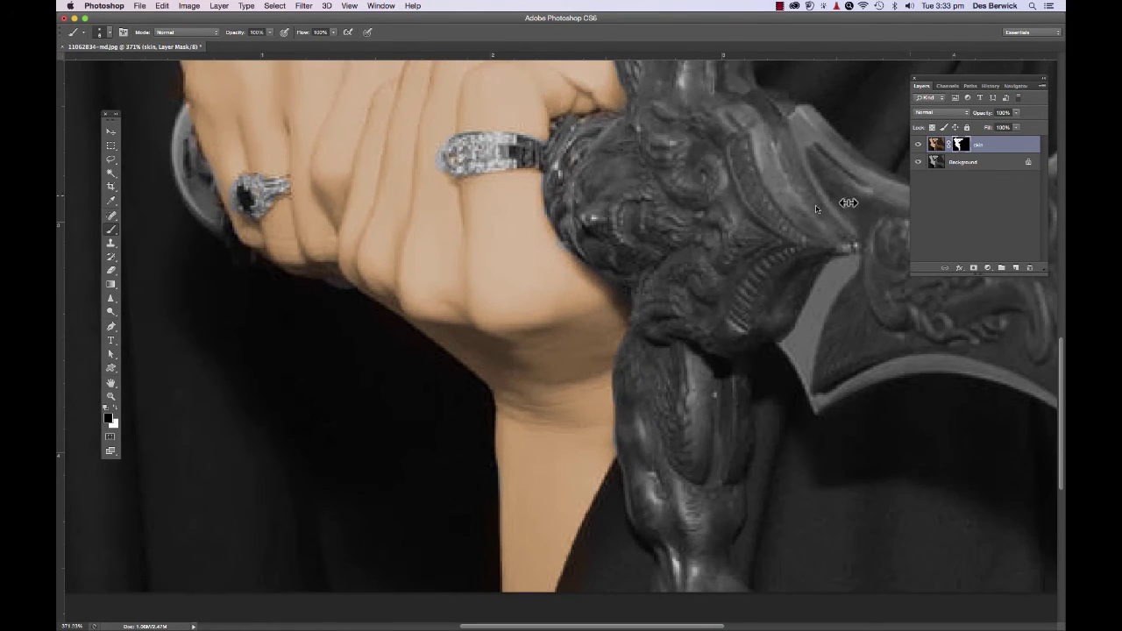
pyautogui.press('super')
pyautogui.press('super+0')
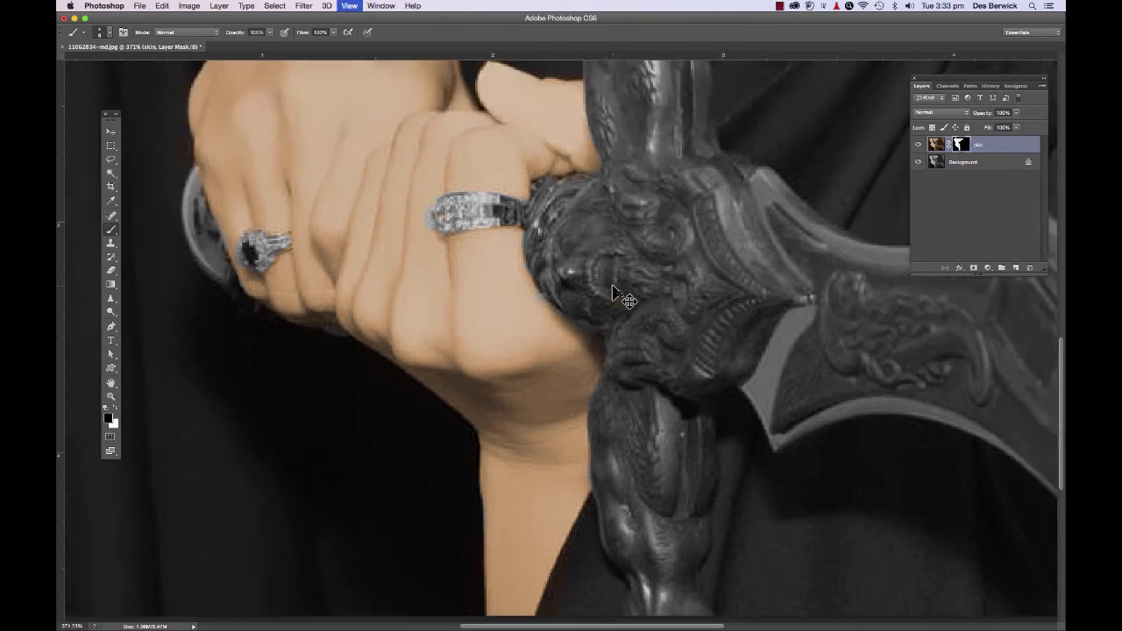
# Duplicate the Background layer again and name the copy "rings".
pyautogui.click(937, 167)
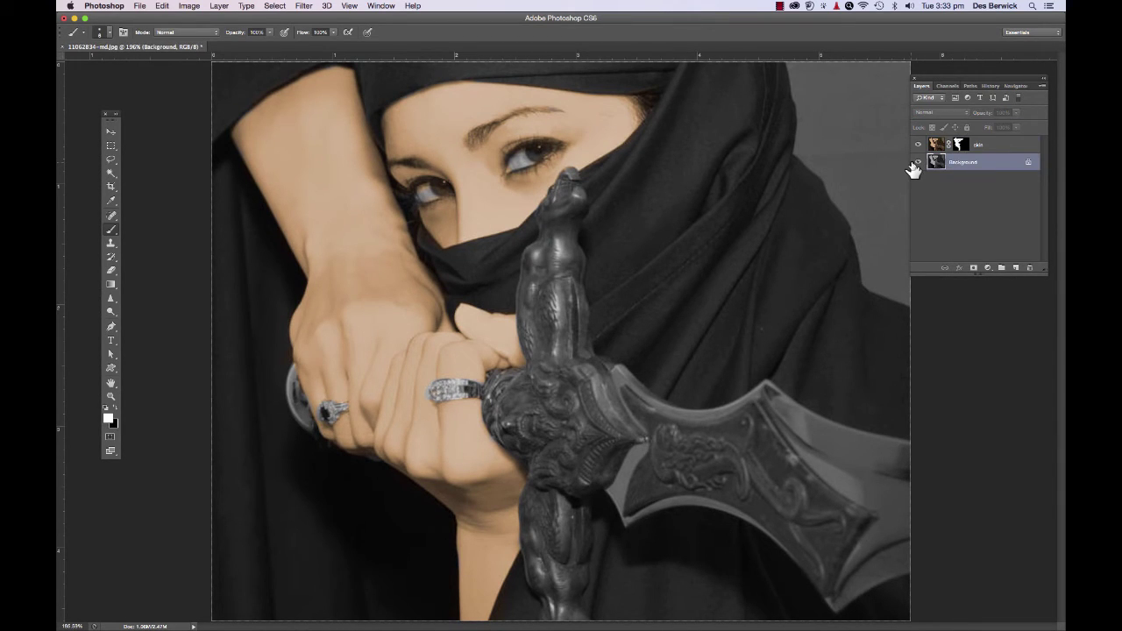
pyautogui.press('super+j')
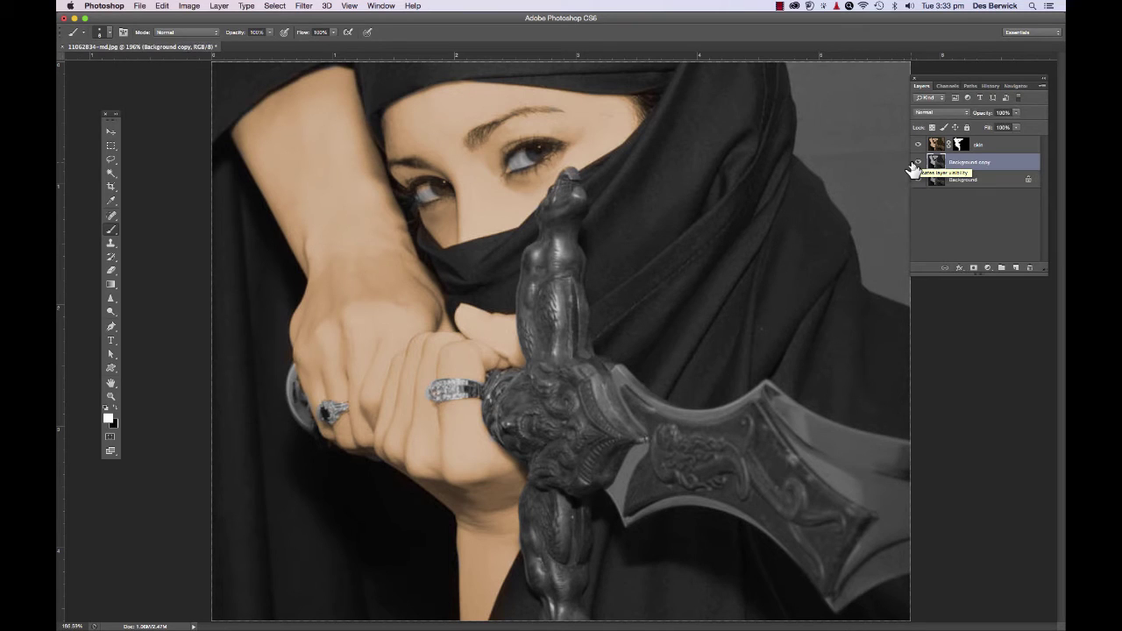
pyautogui.doubleClick(974, 162)
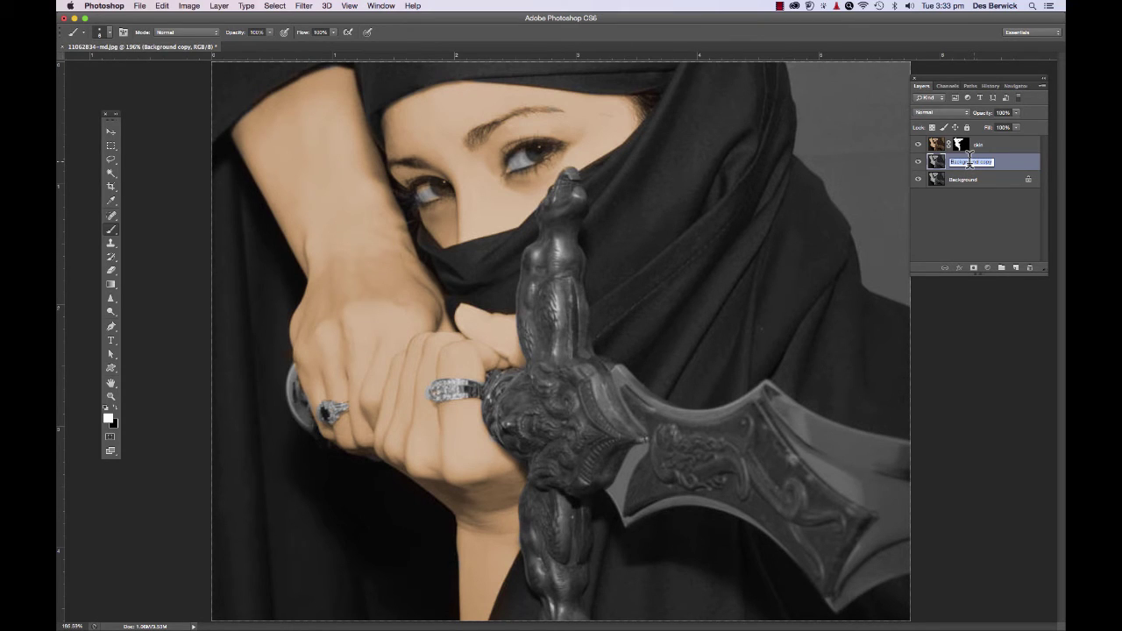
pyautogui.press('BackSpace')
pyautogui.press('Return')
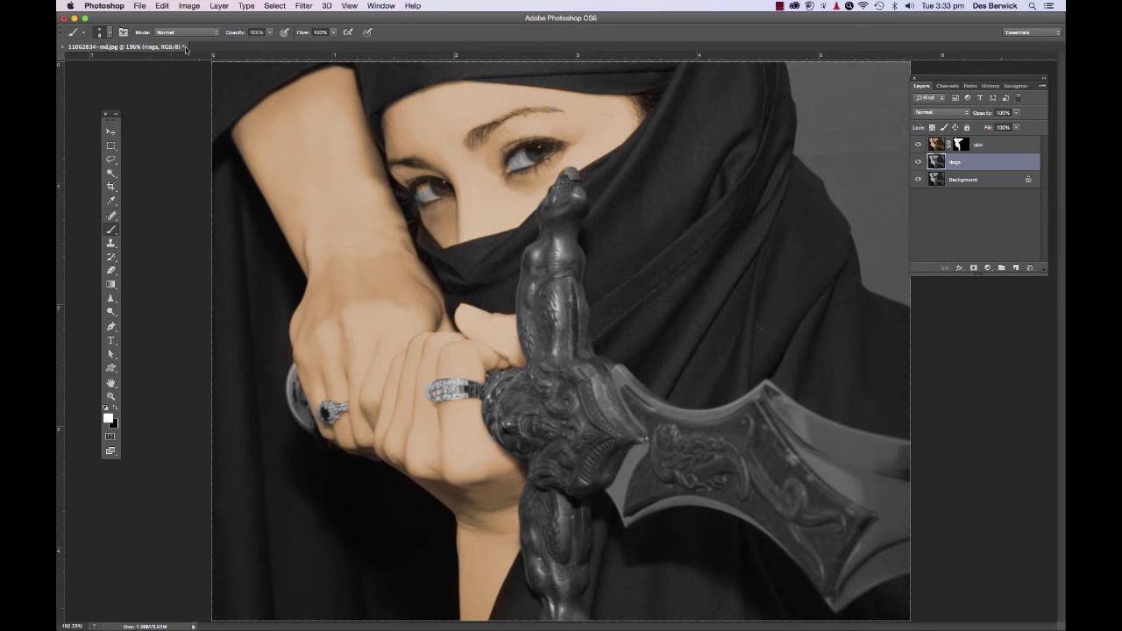
# Colorize the rings layer with a yellow Hue/Saturation tint at hue 54 and saturation 25.
pyautogui.click(189, 5)
pyautogui.moveTo(208, 38)
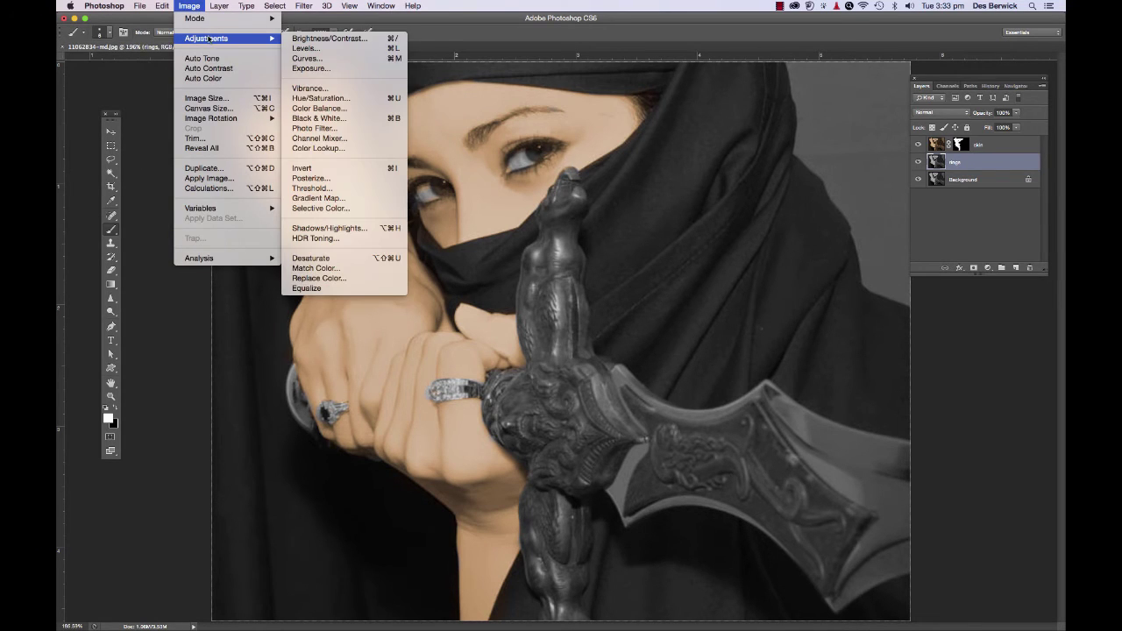
pyautogui.click(345, 99)
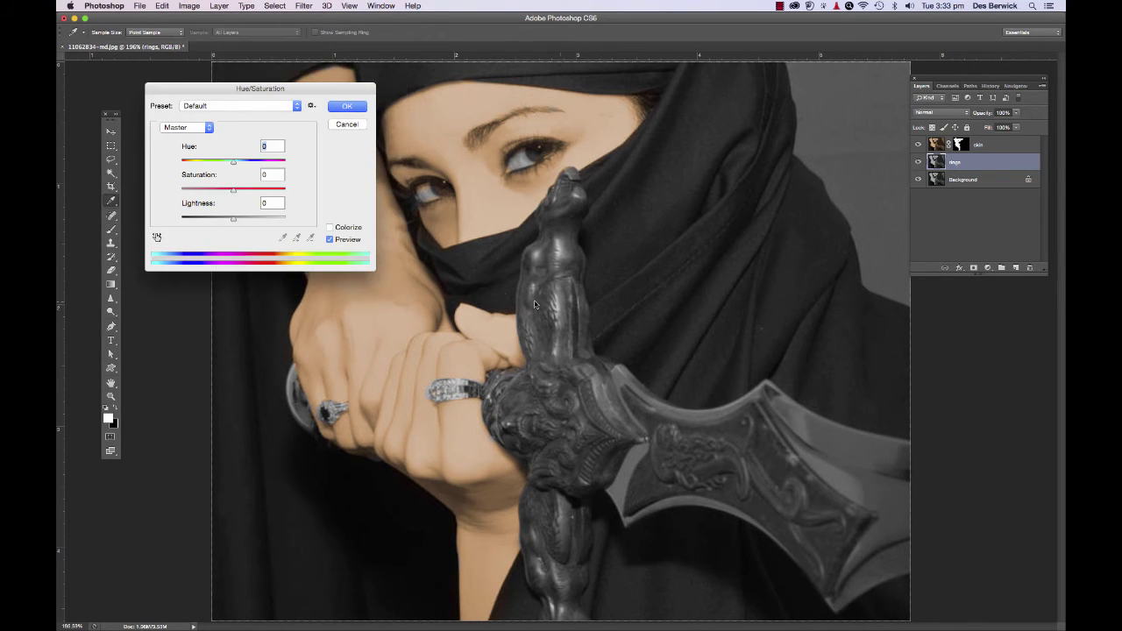
pyautogui.click(330, 227)
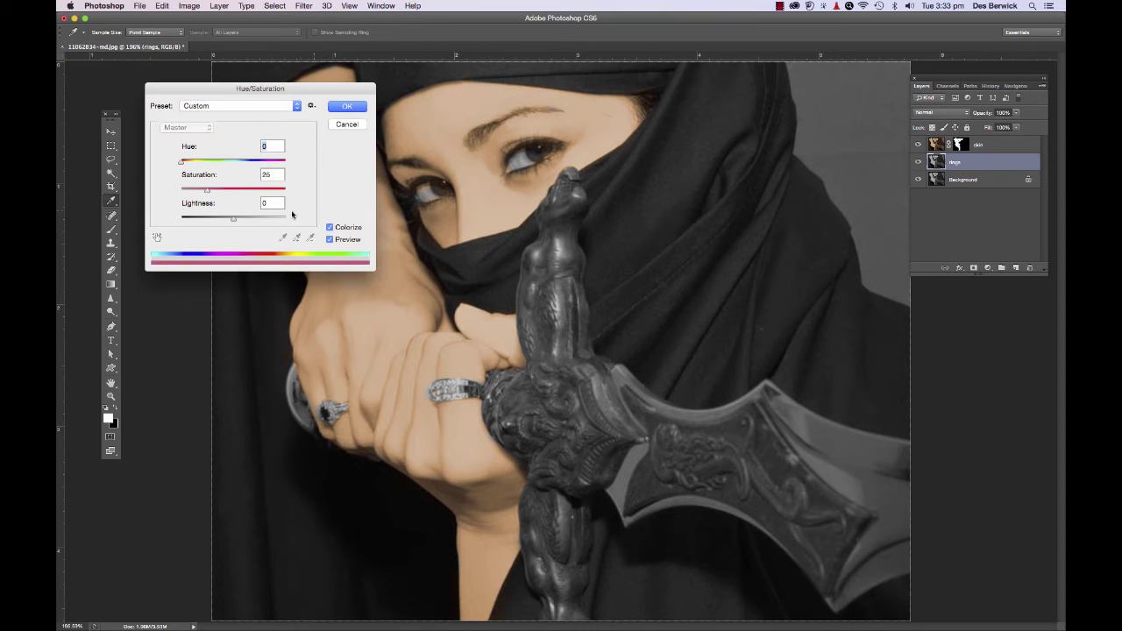
pyautogui.moveTo(181, 162); pyautogui.dragTo(196, 164)
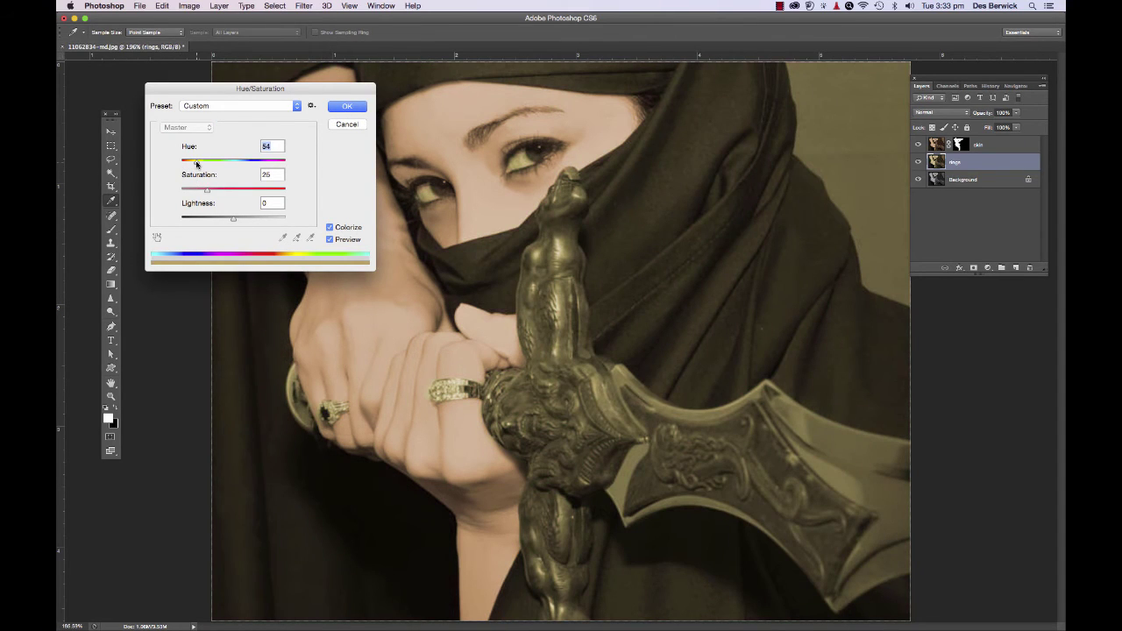
pyautogui.click(347, 108)
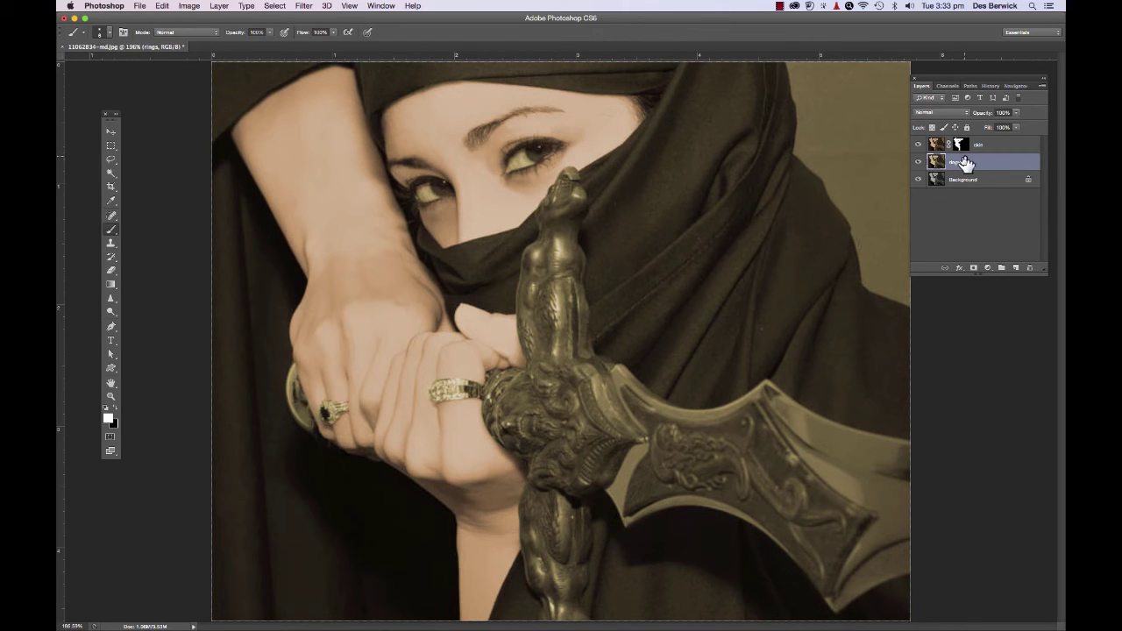
# Add an inverted layer mask to the rings layer and paint white over both rings to reveal the gold tint.
pyautogui.click(973, 268)
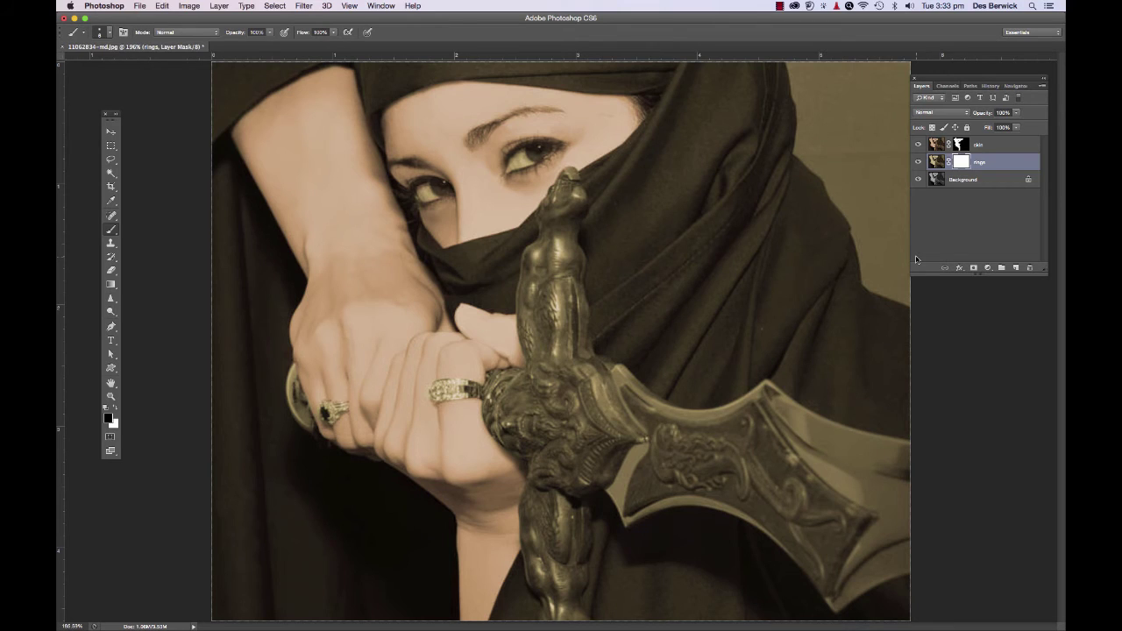
pyautogui.press('super+i')
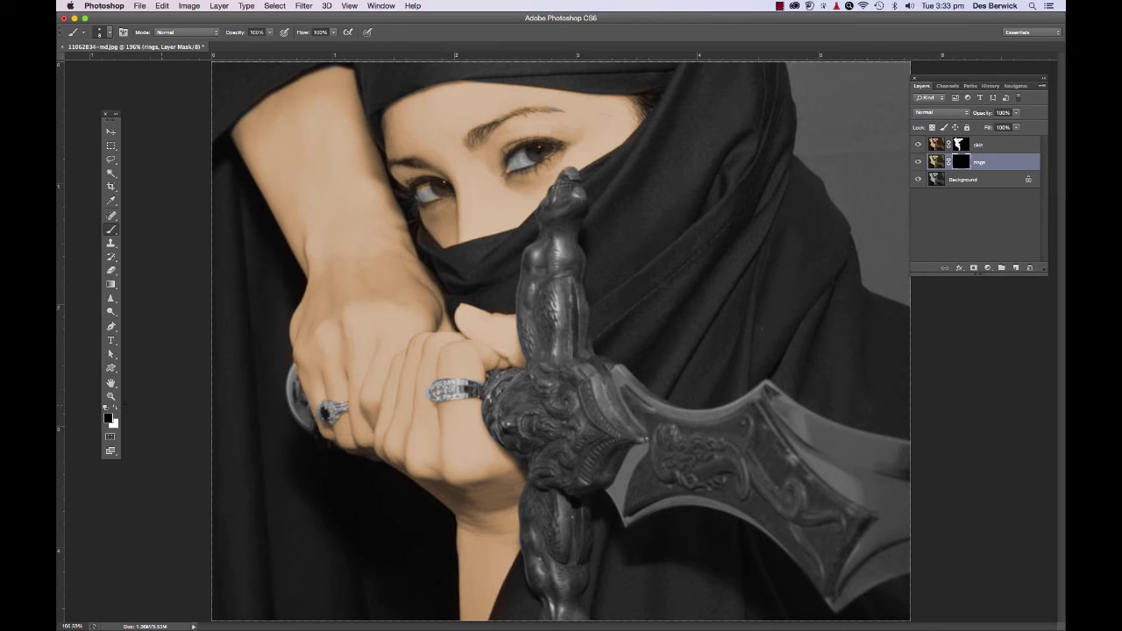
pyautogui.click(116, 408)
pyautogui.moveTo(437, 387); pyautogui.dragTo(449, 386)
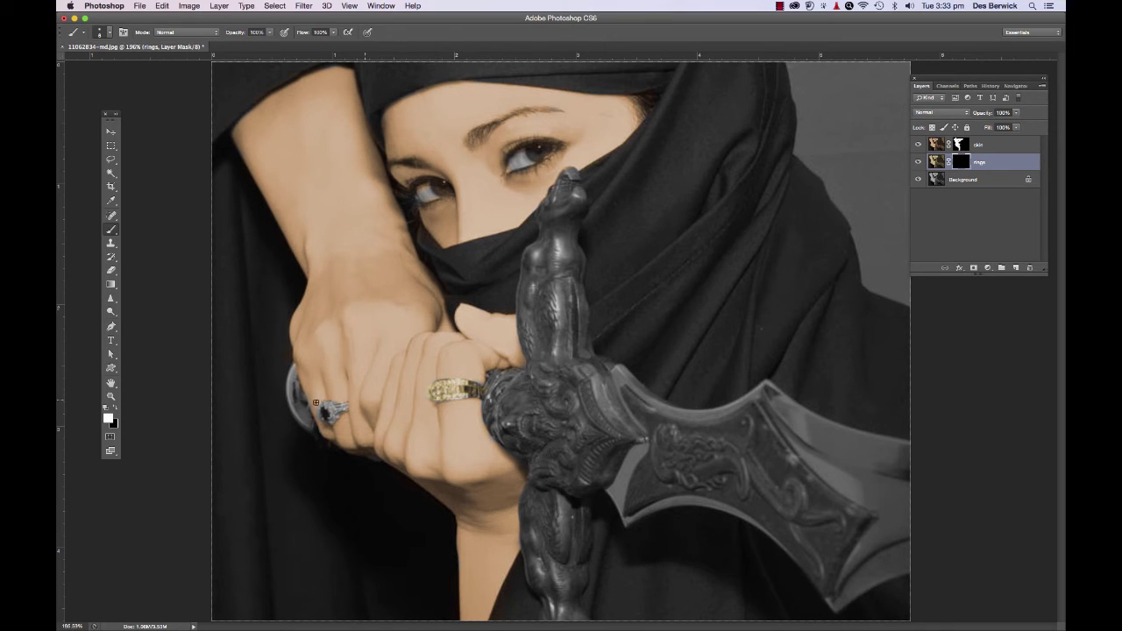
pyautogui.moveTo(338, 410)
pyautogui.mouseDown()
pyautogui.moveTo(319, 411)
pyautogui.moveTo(333, 410)
pyautogui.mouseUp()
# Duplicate the Background layer and name the copy "wyws" for tinting the eyes.
pyautogui.click(934, 180)
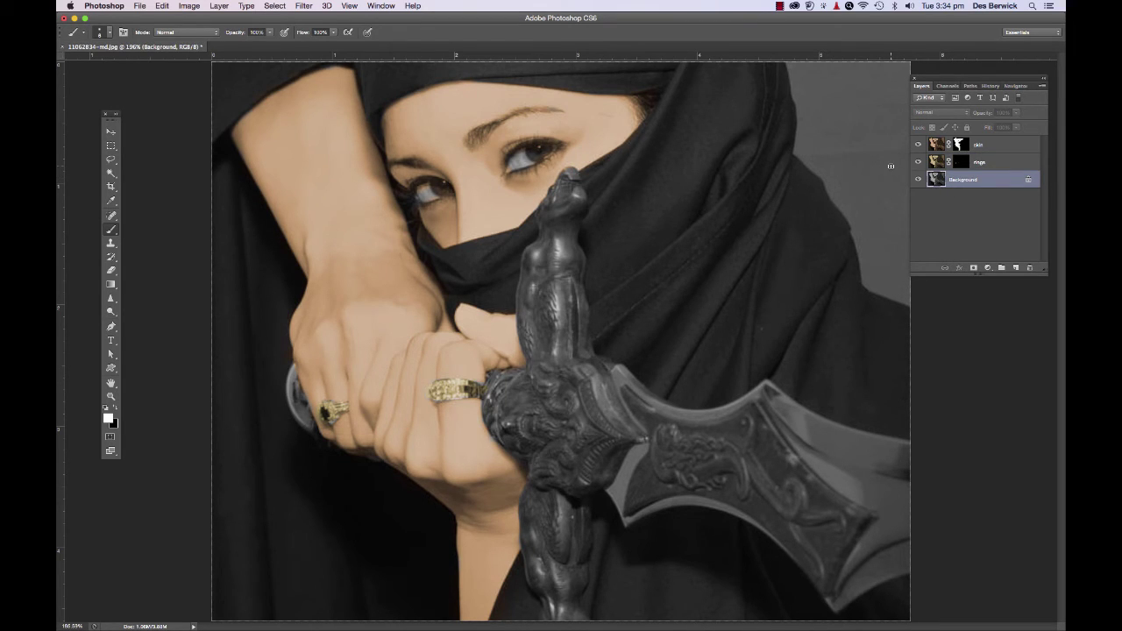
pyautogui.press('super+j')
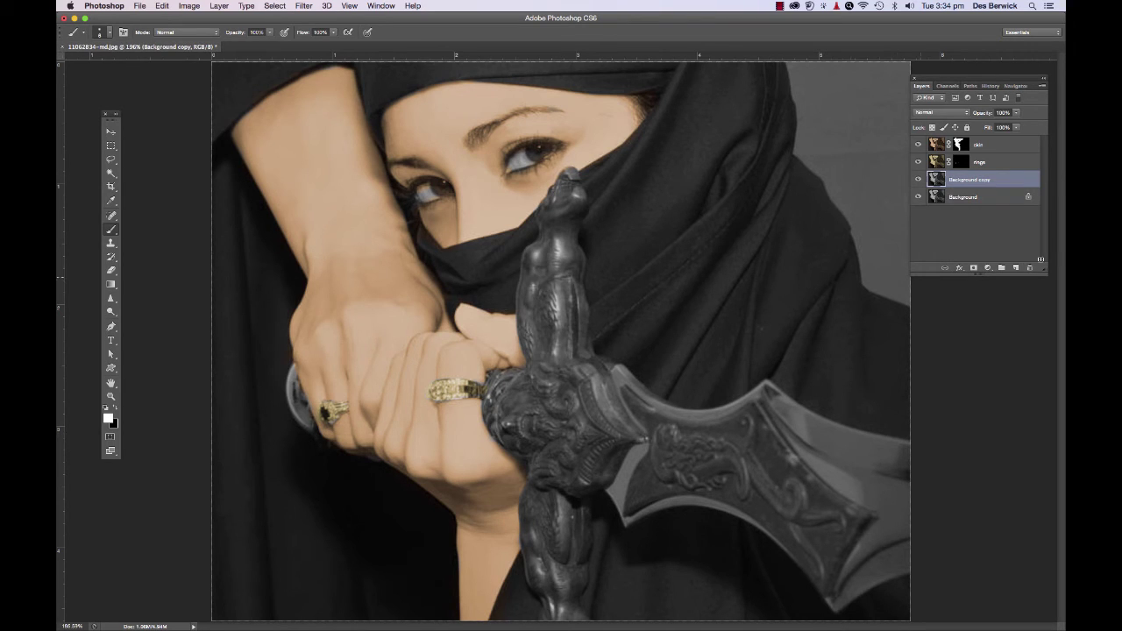
pyautogui.doubleClick(978, 179)
pyautogui.write('bw')
pyautogui.press('Return')
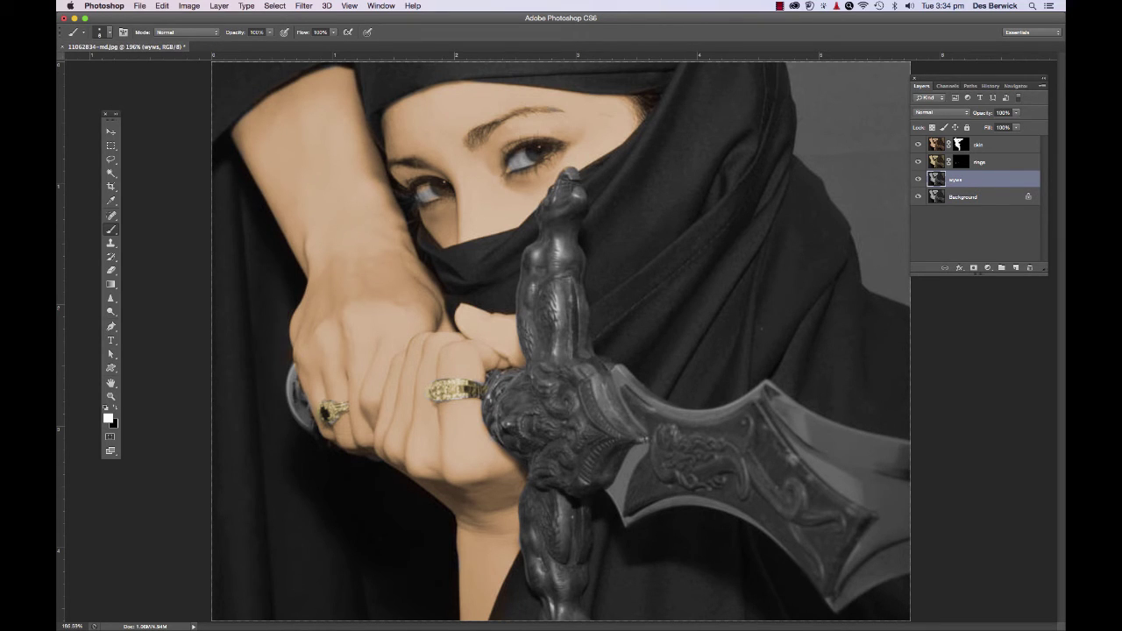
pyautogui.press('Tab')
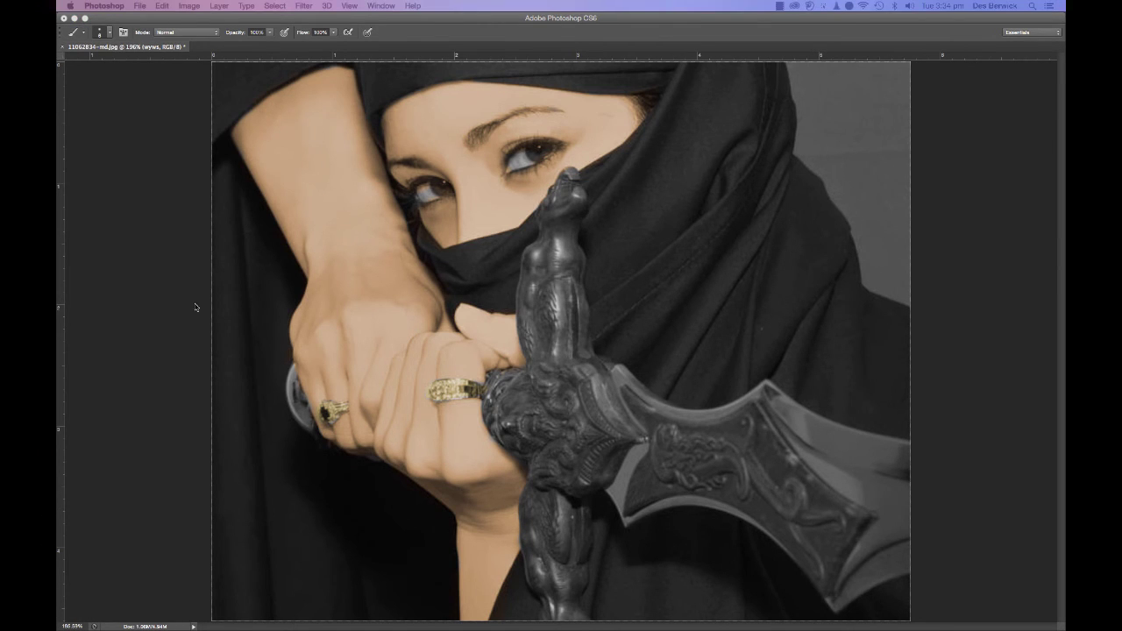
pyautogui.press('Tab')
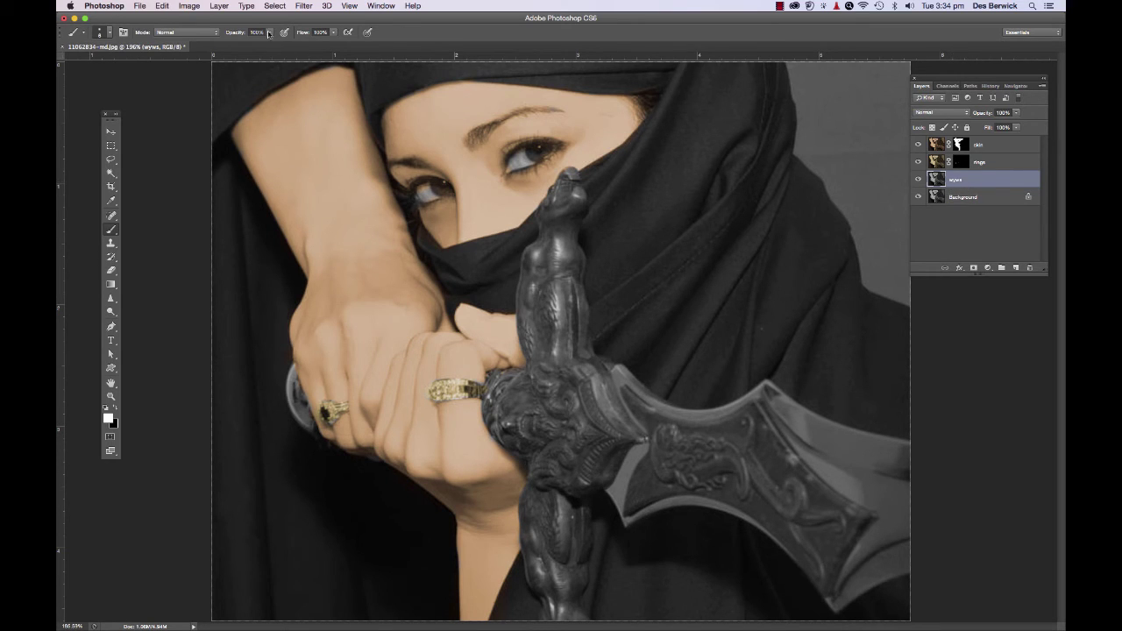
# Colorize the "wyws" layer green with Hue/Saturation at hue 110 and saturation 58.
pyautogui.click(189, 6)
pyautogui.moveTo(229, 40)
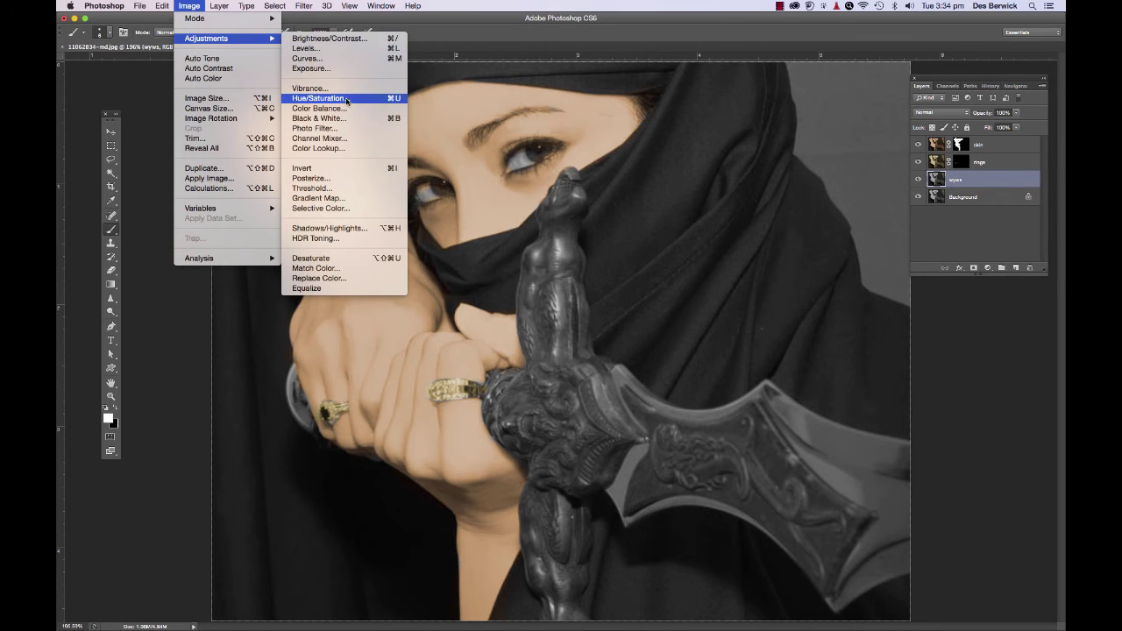
pyautogui.click(318, 98)
pyautogui.click(330, 227)
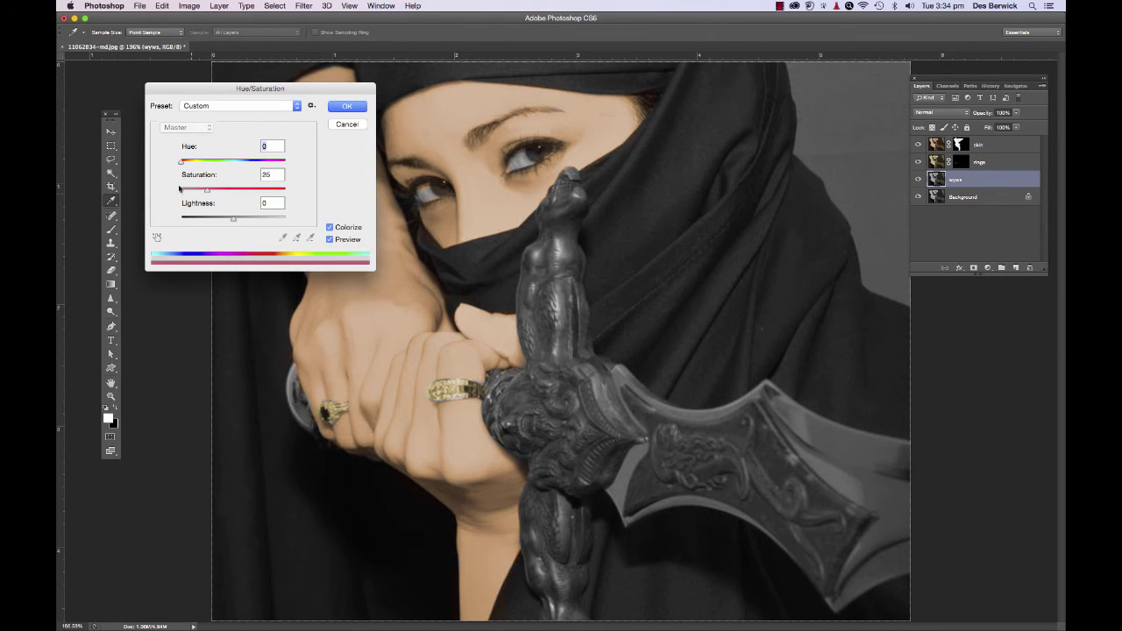
pyautogui.moveTo(181, 163); pyautogui.dragTo(241, 193)
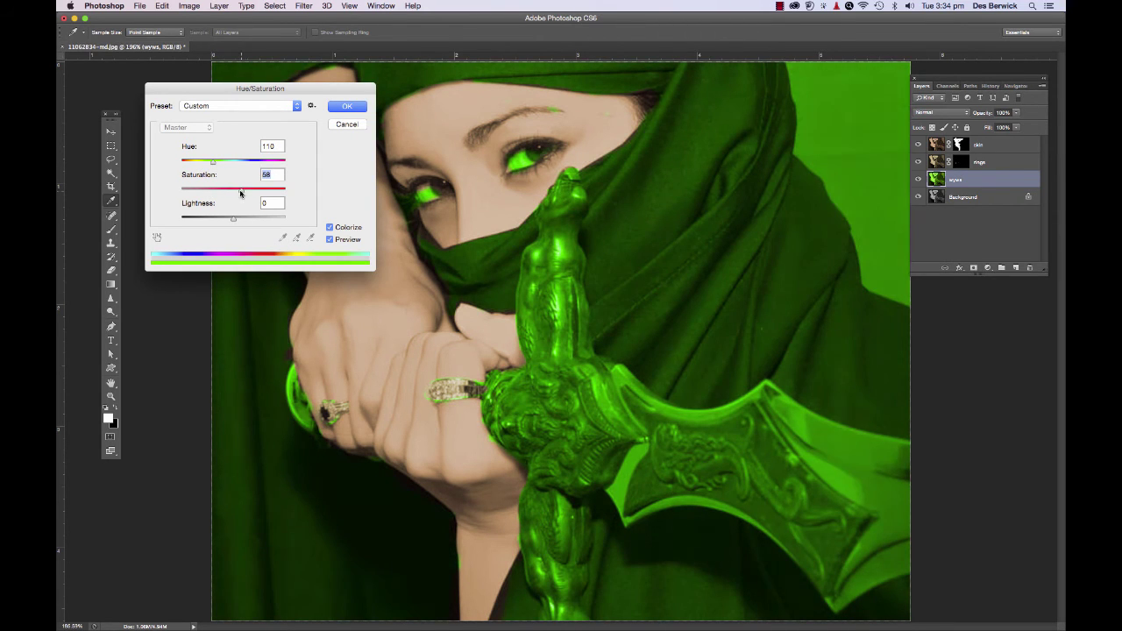
pyautogui.click(347, 106)
pyautogui.press('b')
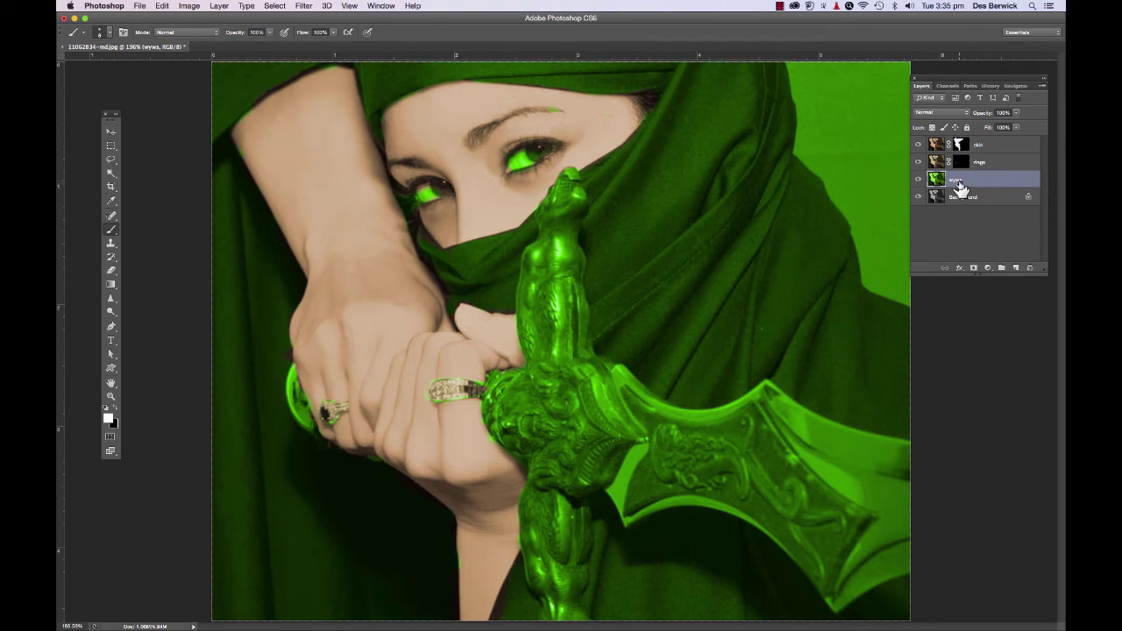
# Add an inverted layer mask to the "wyws" layer and paint white over both irises to reveal the green tint.
pyautogui.click(974, 269)
pyautogui.press('super+i')
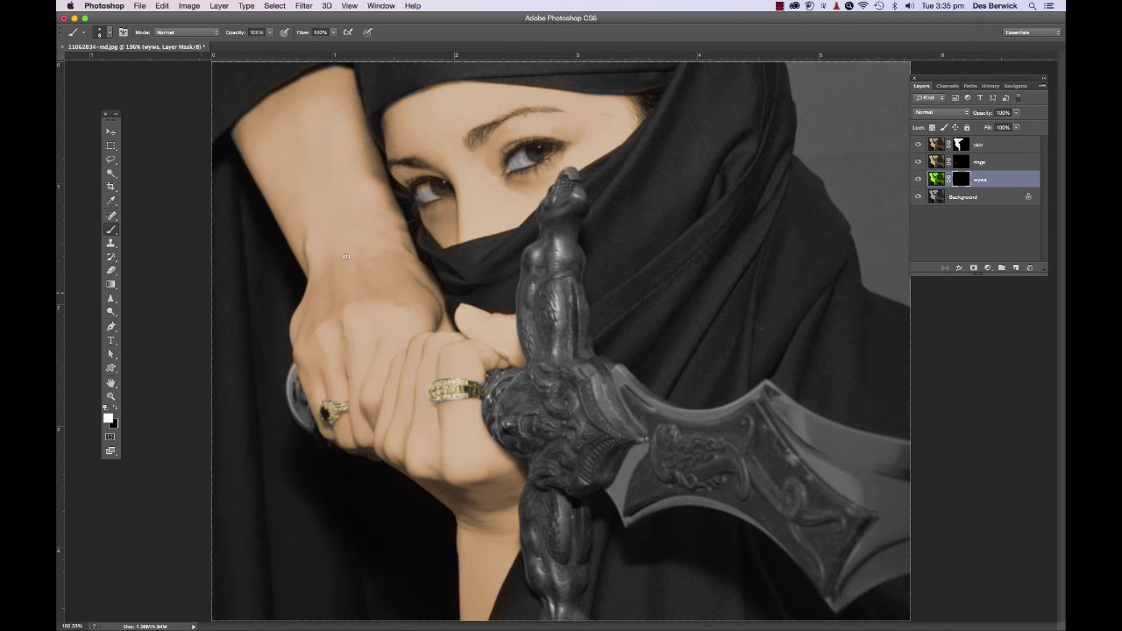
pyautogui.moveTo(550, 147); pyautogui.dragTo(541, 147)
# Duplicate the Background layer once more and name the copy "sword".
pyautogui.click(937, 196)
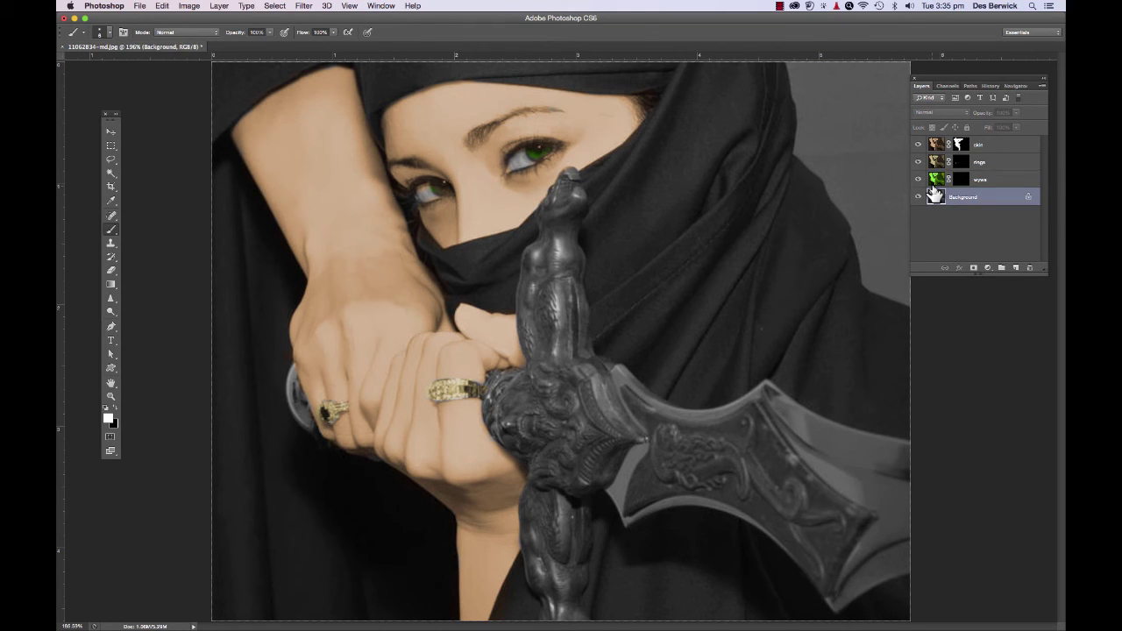
pyautogui.press('super+j')
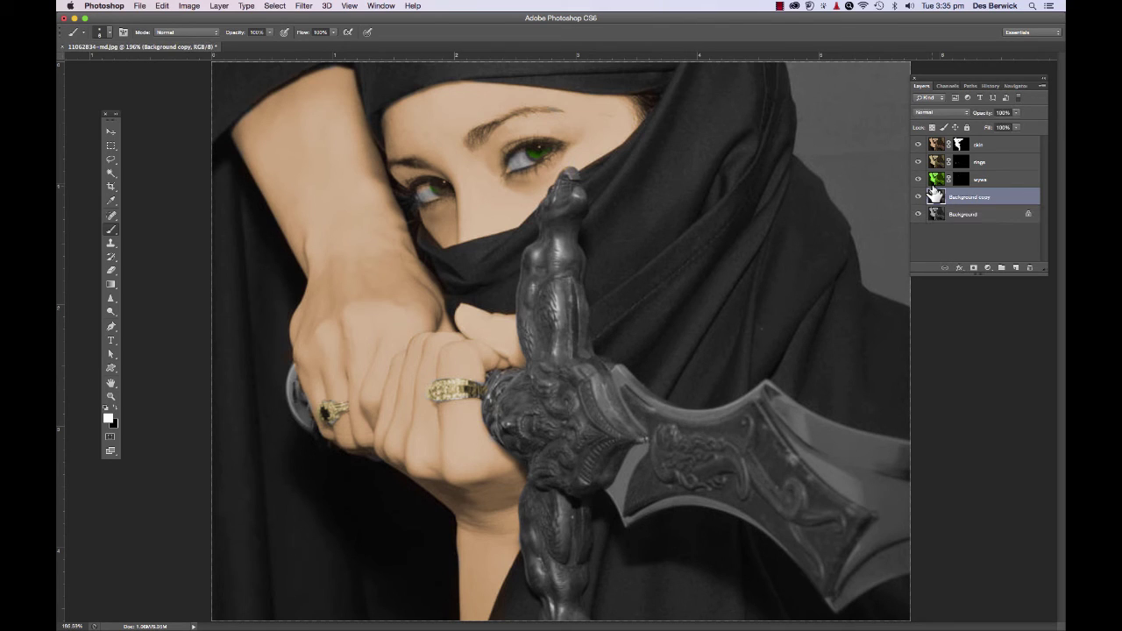
pyautogui.doubleClick(976, 194)
pyautogui.write('sword')
pyautogui.press('Return')
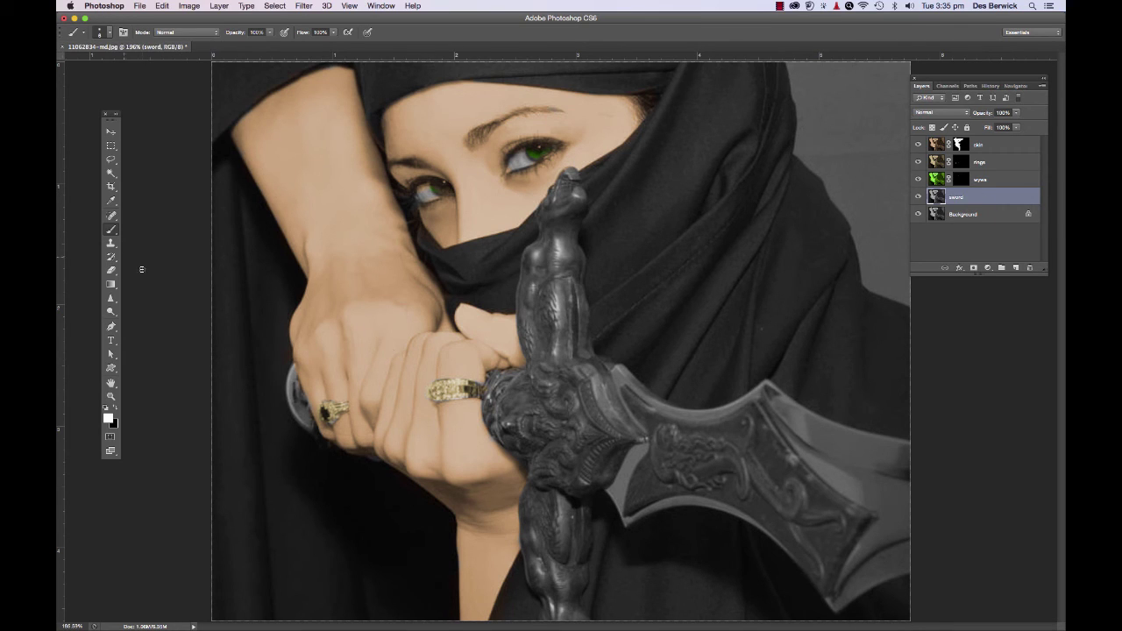
# Colorize the sword layer with a brownish-gold tint using Hue/Saturation.
pyautogui.click(189, 6)
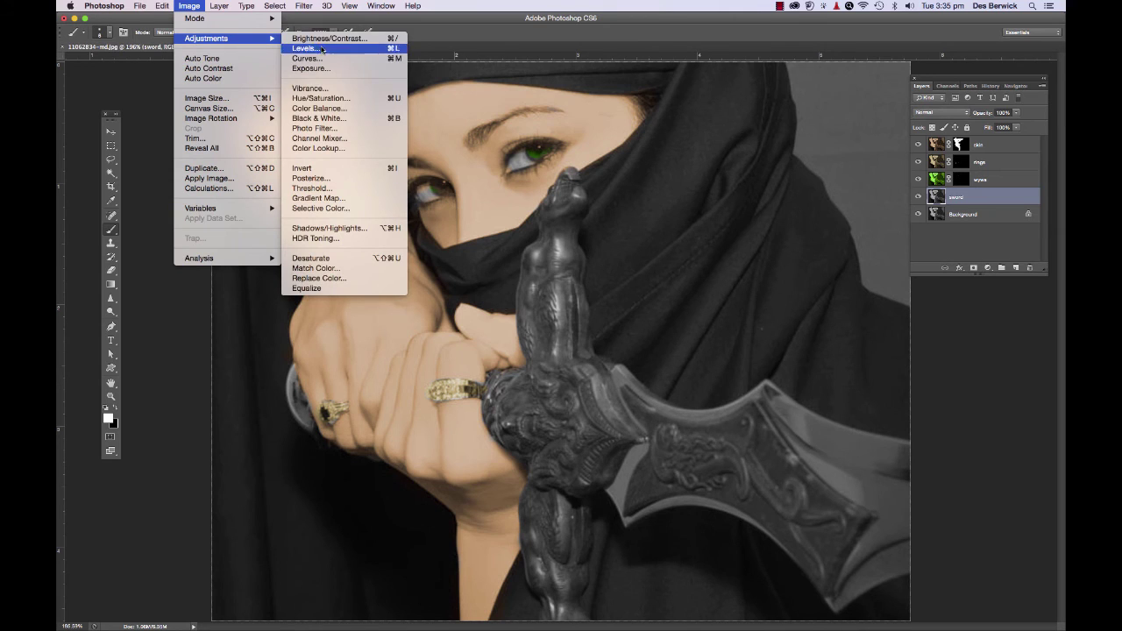
pyautogui.click(347, 99)
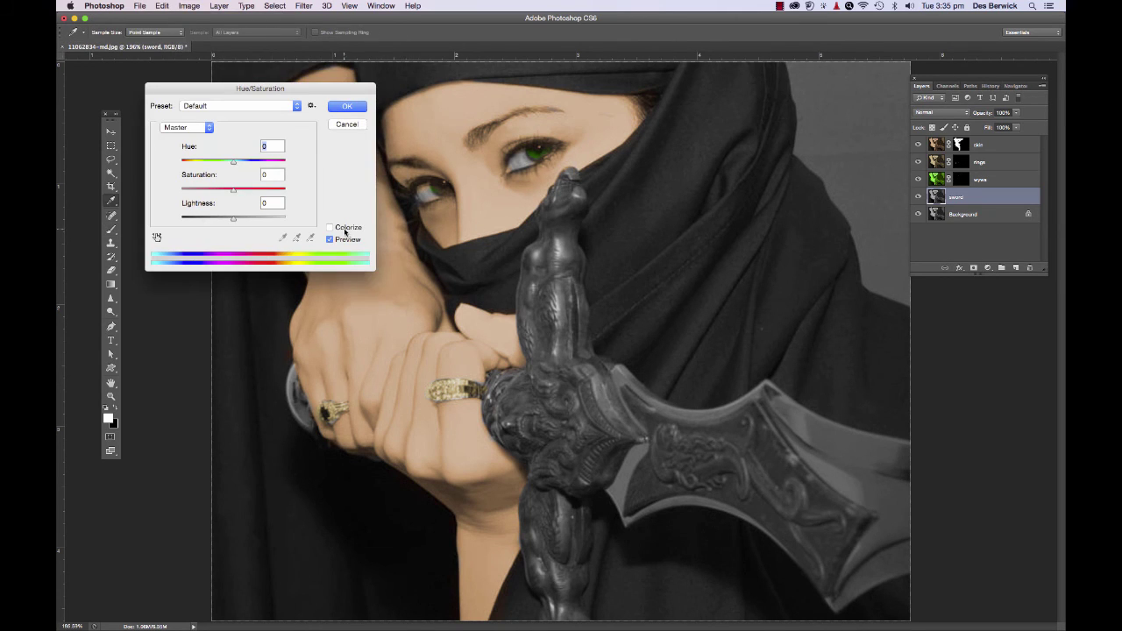
pyautogui.click(330, 227)
pyautogui.moveTo(182, 164); pyautogui.dragTo(204, 164)
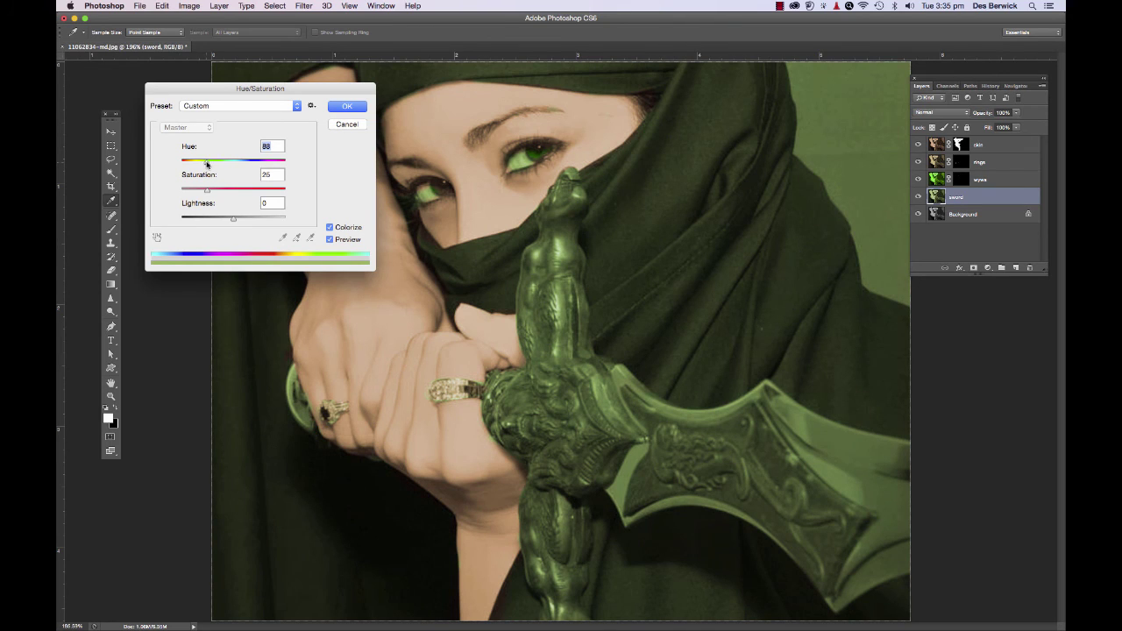
pyautogui.click(354, 108)
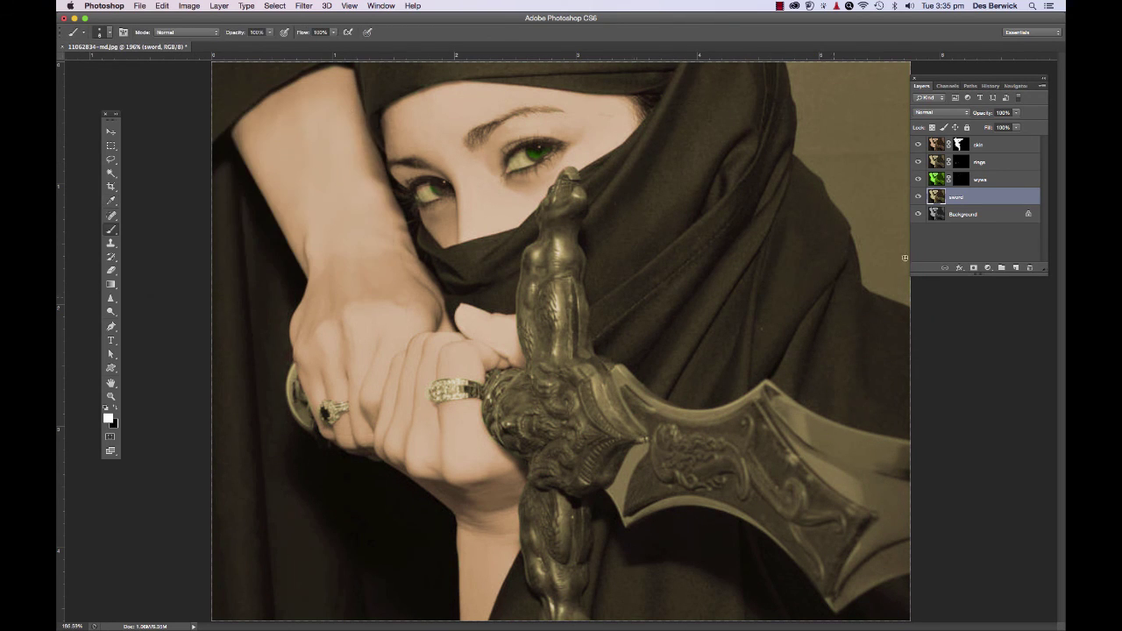
# Add an inverted layer mask to the sword layer and paint white over the hilt and crossguard to reveal the gold tint.
pyautogui.click(973, 268)
pyautogui.press('super+i')
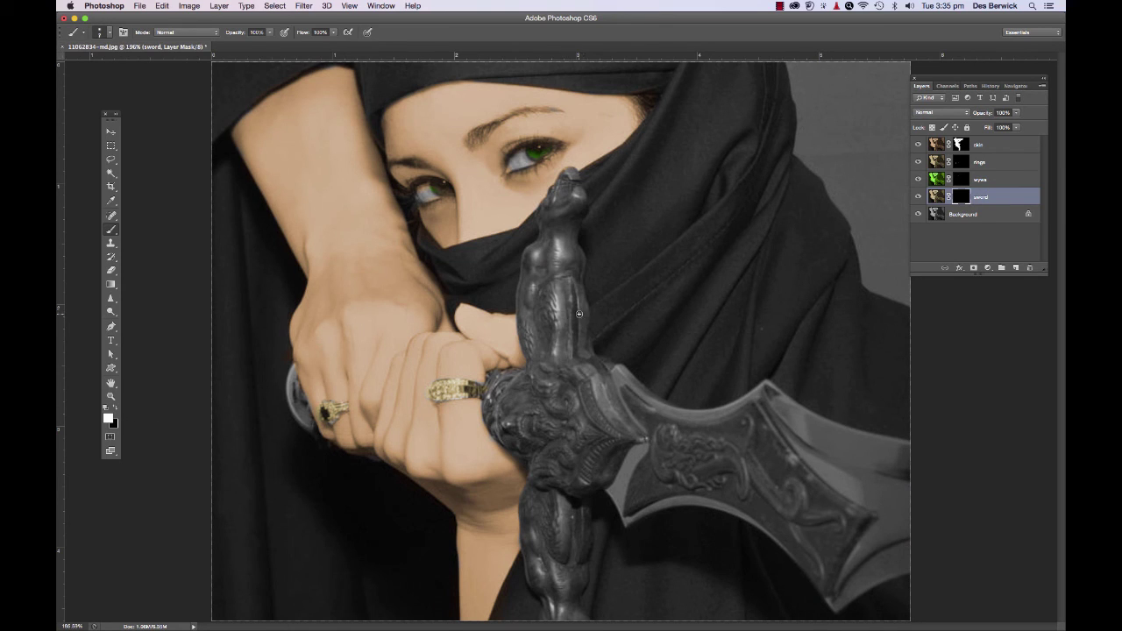
pyautogui.moveTo(566, 327)
pyautogui.mouseDown()
pyautogui.moveTo(534, 314)
pyautogui.moveTo(552, 253)
pyautogui.moveTo(564, 289)
pyautogui.moveTo(553, 222)
pyautogui.moveTo(565, 179)
pyautogui.moveTo(584, 275)
pyautogui.moveTo(542, 224)
pyautogui.moveTo(539, 352)
pyautogui.moveTo(531, 329)
pyautogui.moveTo(552, 338)
pyautogui.moveTo(572, 309)
pyautogui.moveTo(582, 381)
pyautogui.moveTo(599, 375)
pyautogui.moveTo(641, 435)
pyautogui.moveTo(599, 468)
pyautogui.moveTo(586, 421)
pyautogui.moveTo(619, 417)
pyautogui.moveTo(567, 428)
pyautogui.moveTo(547, 383)
pyautogui.moveTo(489, 381)
pyautogui.moveTo(497, 420)
pyautogui.moveTo(539, 458)
pyautogui.moveTo(520, 398)
pyautogui.moveTo(574, 499)
pyautogui.moveTo(587, 461)
pyautogui.moveTo(583, 524)
pyautogui.moveTo(538, 516)
pyautogui.moveTo(541, 483)
pyautogui.moveTo(534, 504)
pyautogui.moveTo(539, 559)
pyautogui.moveTo(576, 611)
pyautogui.moveTo(557, 608)
pyautogui.moveTo(570, 550)
pyautogui.moveTo(576, 568)
pyautogui.moveTo(545, 419)
pyautogui.moveTo(549, 324)
pyautogui.moveTo(560, 310)
pyautogui.moveTo(579, 340)
pyautogui.mouseUp()
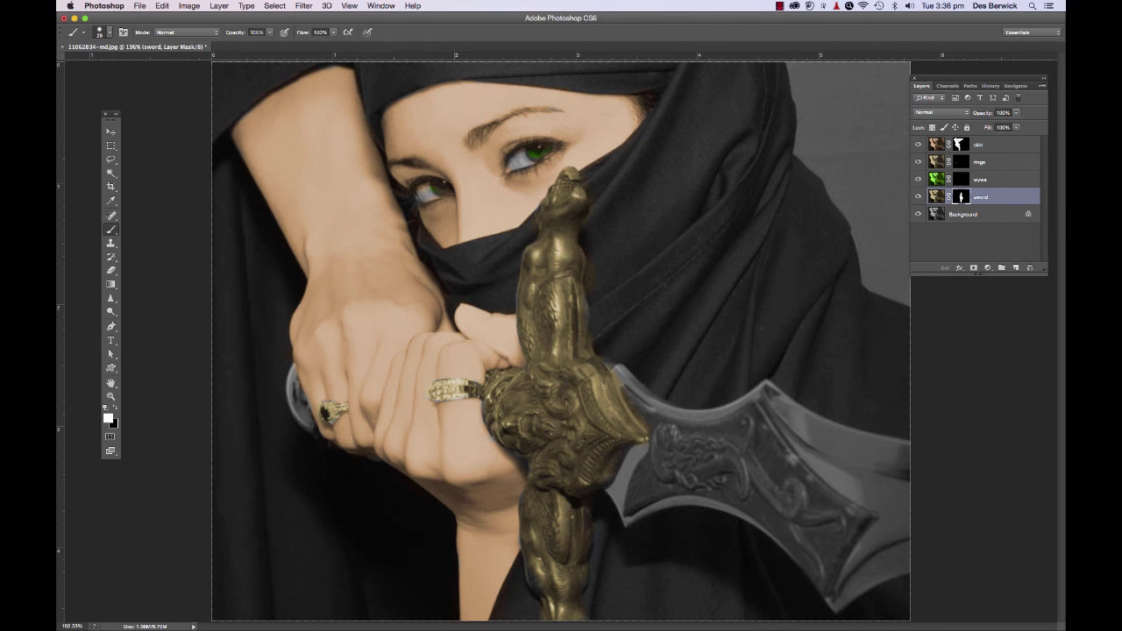
# Paint white on the sword mask with a much smaller brush over the pommel protruding beside the hand with the small ring.
pyautogui.press('super+equal')
pyautogui.press('super+equal')
pyautogui.press('super+equal')
pyautogui.press('super+equal')
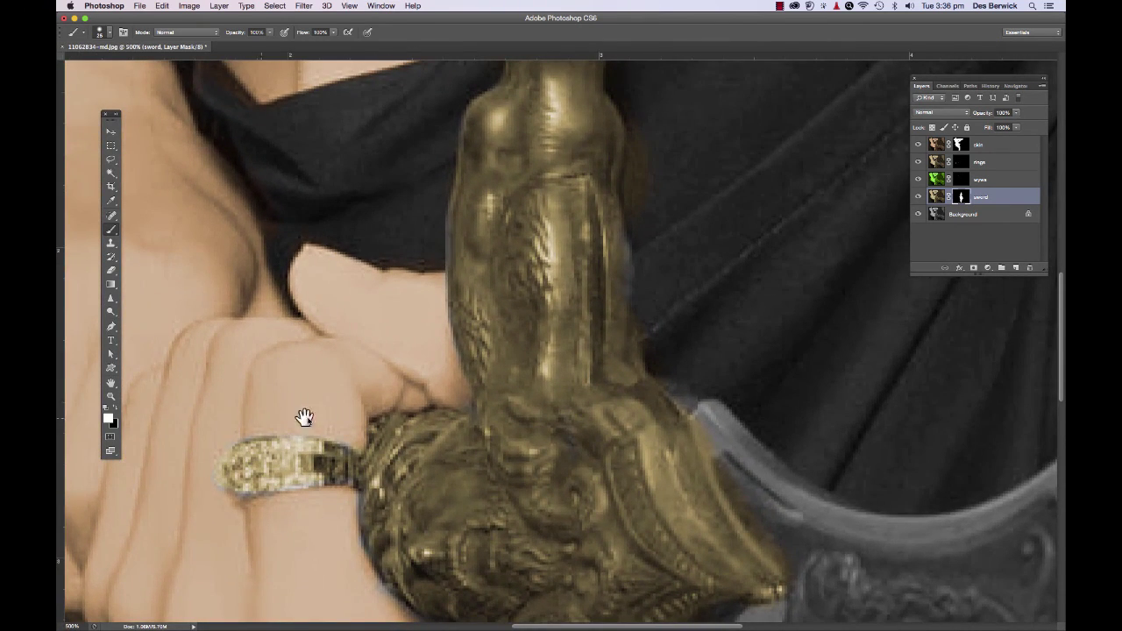
pyautogui.moveTo(263, 452); pyautogui.dragTo(709, 388)
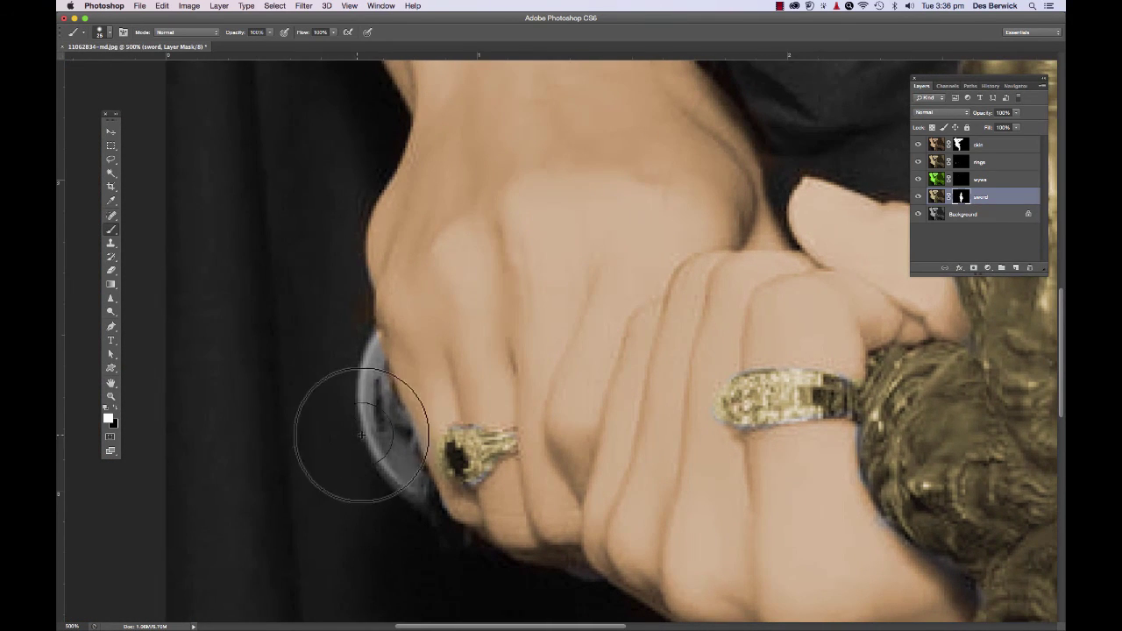
pyautogui.press('[')
pyautogui.press('[')
pyautogui.press('[')
pyautogui.press('[')
pyautogui.press('[')
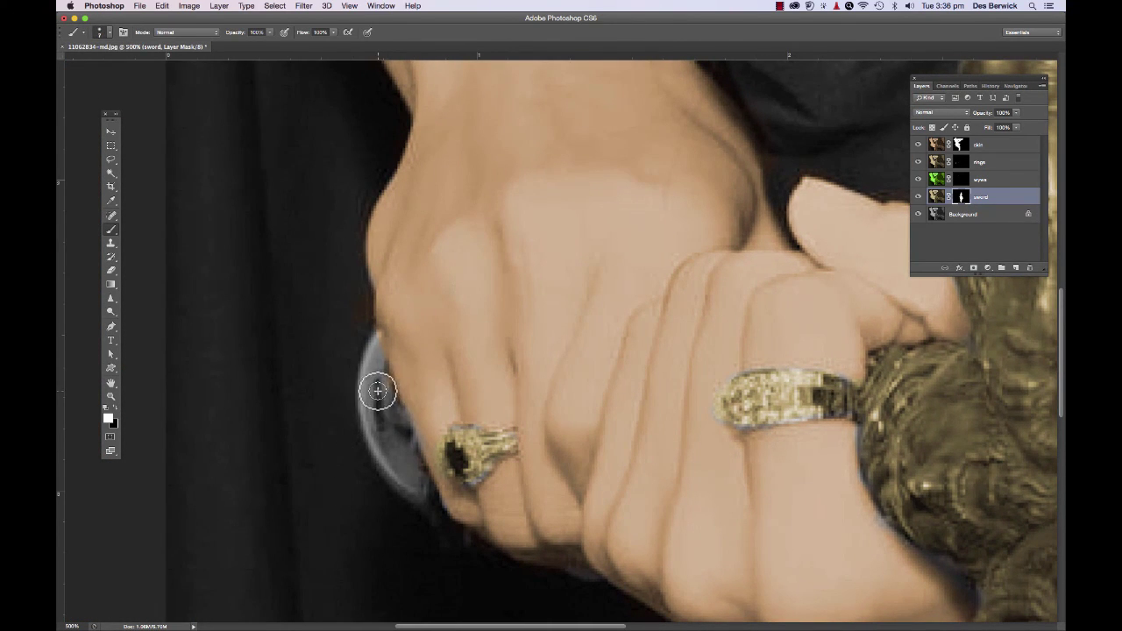
pyautogui.moveTo(380, 395)
pyautogui.mouseDown()
pyautogui.moveTo(376, 356)
pyautogui.moveTo(409, 459)
pyautogui.mouseUp()
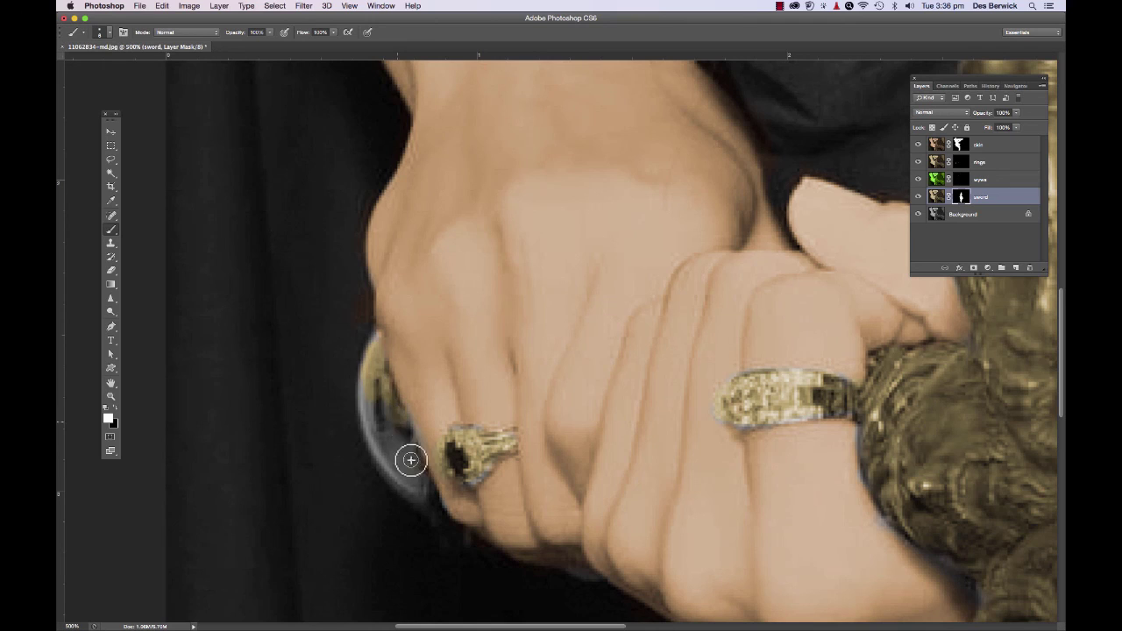
pyautogui.moveTo(375, 401)
pyautogui.mouseDown()
pyautogui.moveTo(389, 465)
pyautogui.moveTo(431, 496)
pyautogui.moveTo(372, 348)
pyautogui.moveTo(367, 398)
pyautogui.moveTo(432, 506)
pyautogui.moveTo(385, 471)
pyautogui.moveTo(373, 429)
pyautogui.mouseUp()
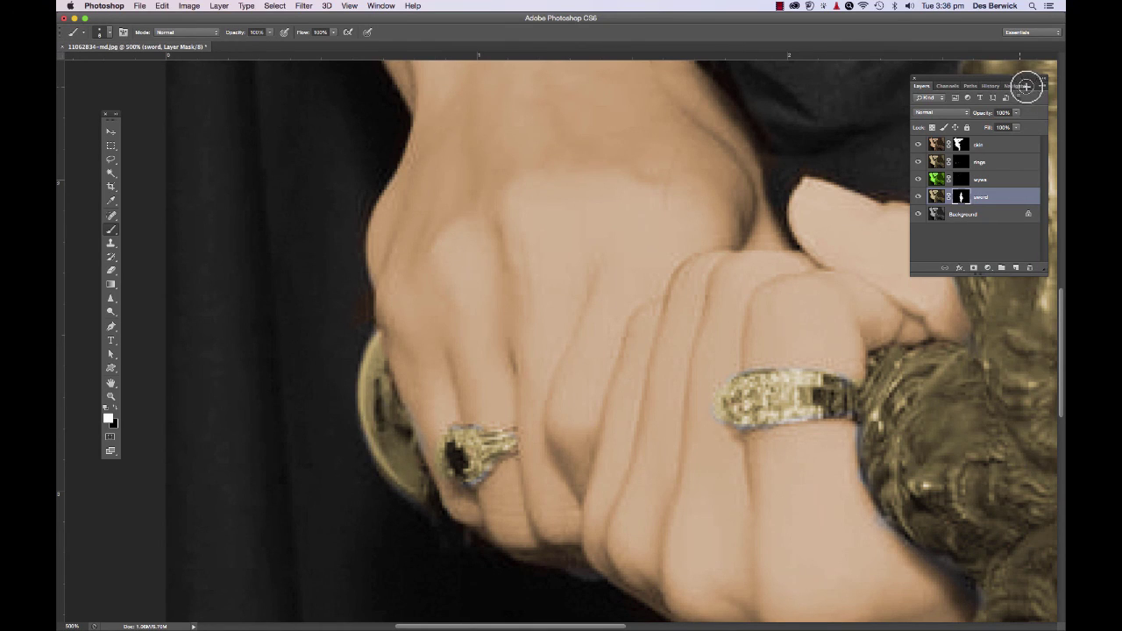
pyautogui.click(1025, 87)
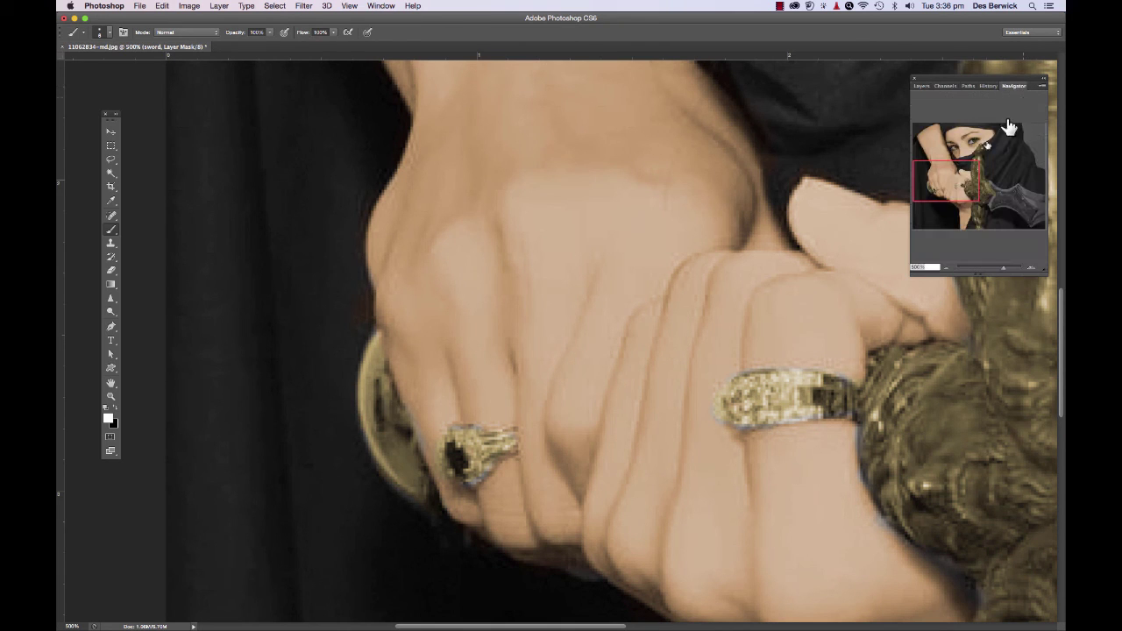
pyautogui.click(948, 268)
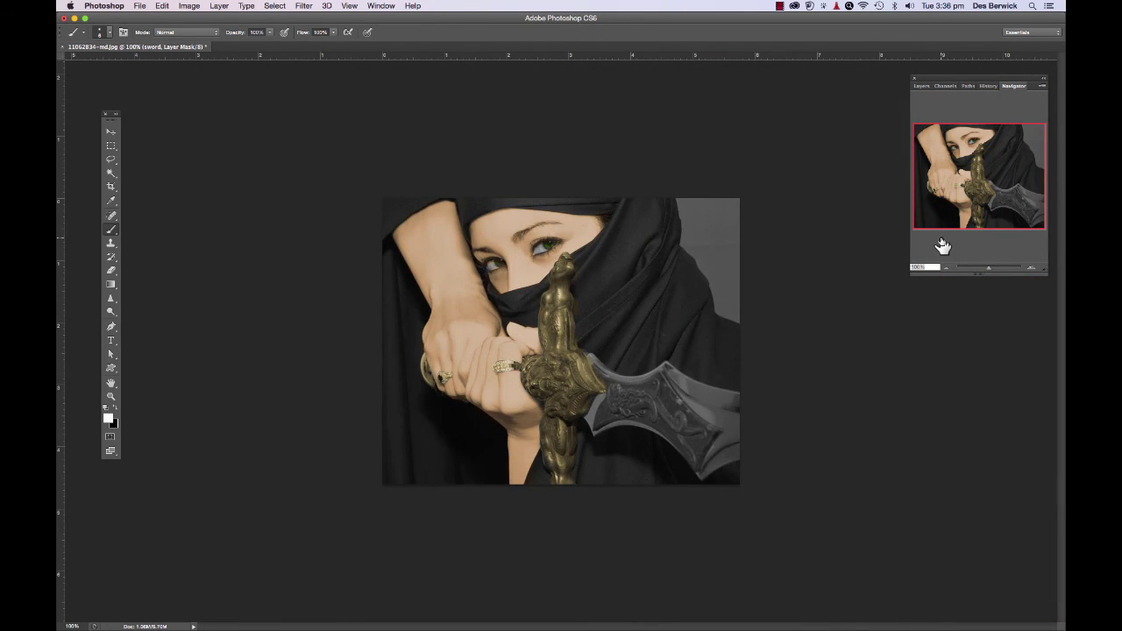
pyautogui.scroll(3, 942, 238)
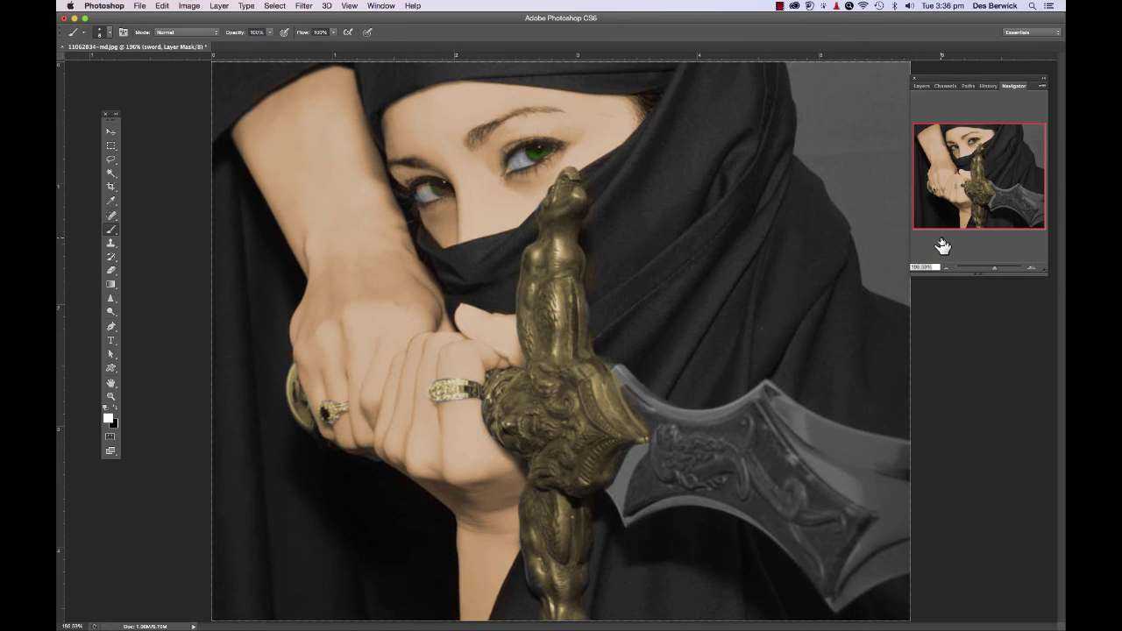